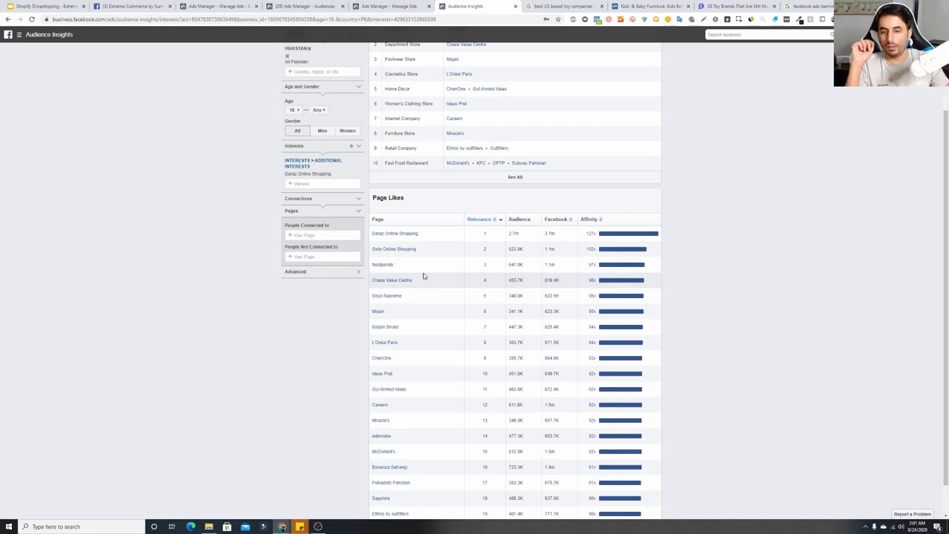
Switch to the Google Slides presentation and highlight "Competition Based Targeting" on the Audience Targeting Ways slide.
{"action": "left_click", "coordinate": [45, 6]}
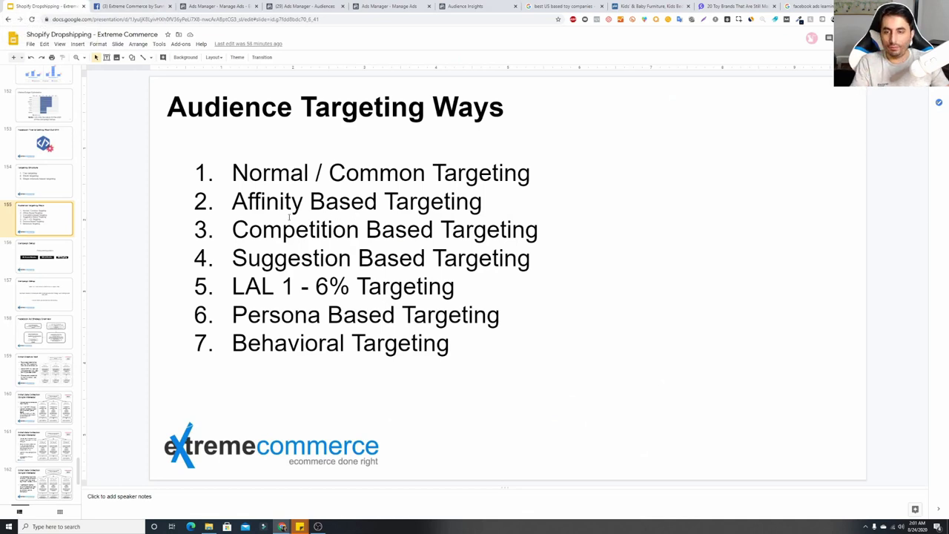
{"action": "triple_click", "coordinate": [308, 230]}
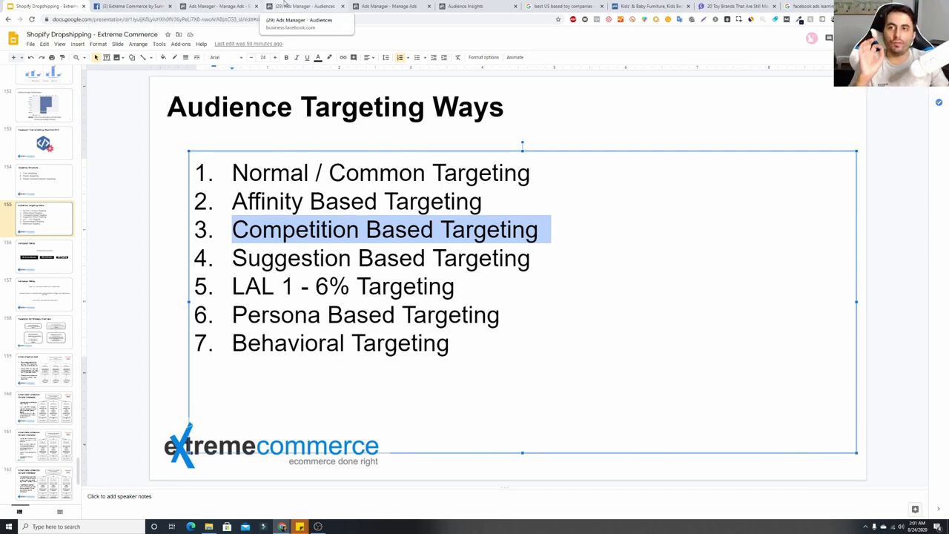
In Facebook Audience Insights, replace the Pakistan location with United States and remove the Daraz Online Shopping interest.
{"action": "left_click", "coordinate": [225, 5]}
{"action": "left_click", "coordinate": [297, 5]}
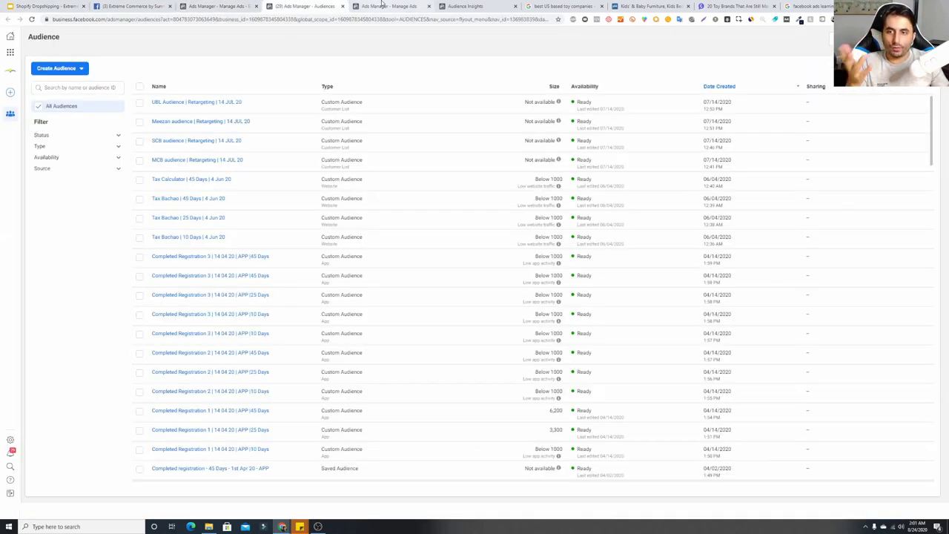
{"action": "left_click", "coordinate": [385, 5]}
{"action": "left_click", "coordinate": [468, 6]}
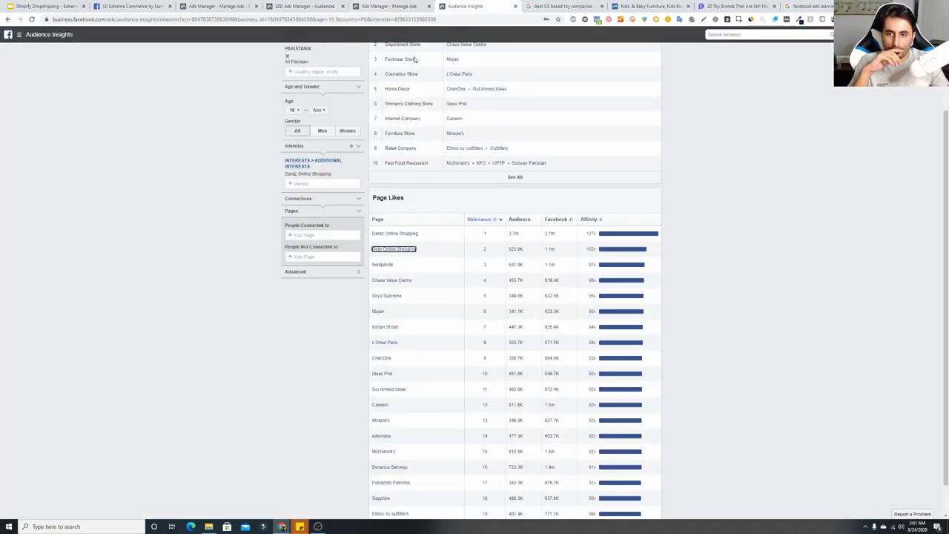
{"action": "scroll", "coordinate": [201, 144], "scroll_direction": "up", "scroll_amount": 3}
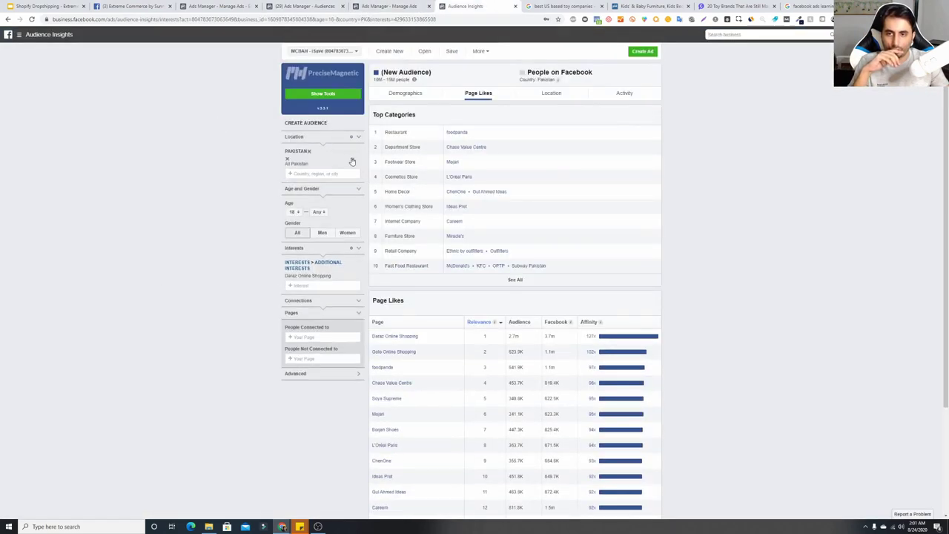
{"action": "left_click", "coordinate": [288, 161]}
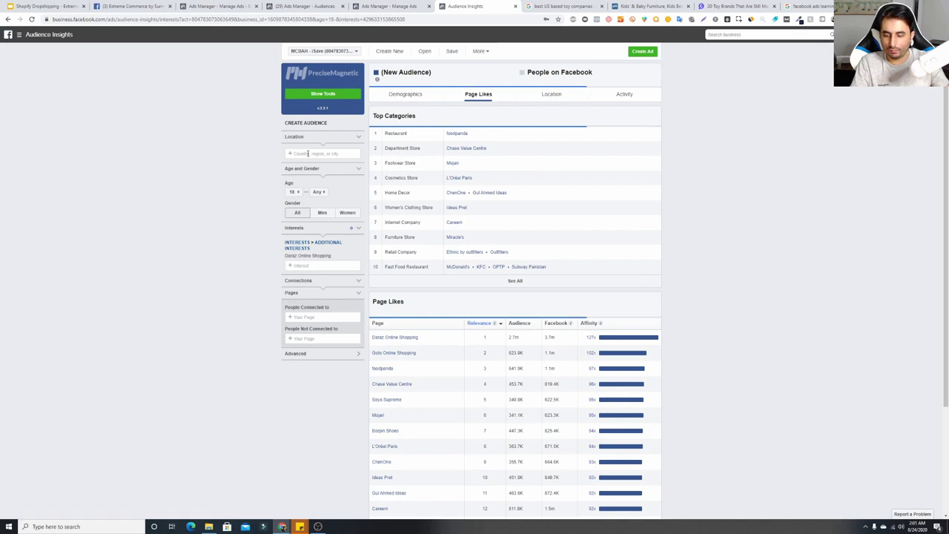
{"action": "type", "text": "united"}
{"action": "key", "text": "BackSpace"}
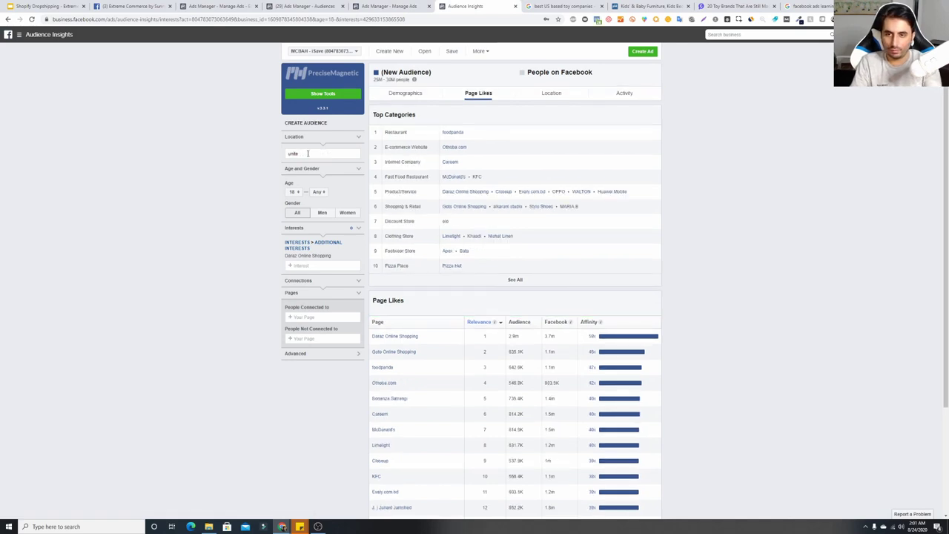
{"action": "type", "text": "stat"}
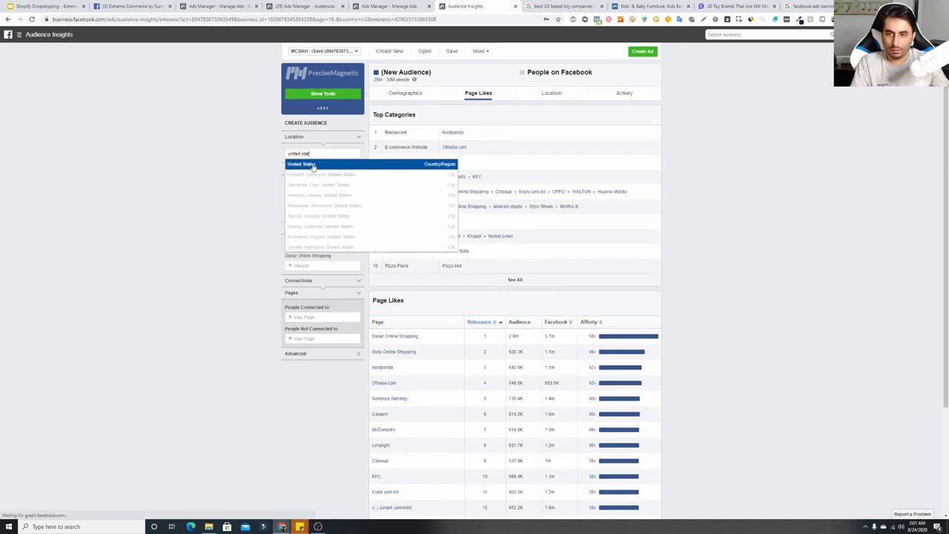
{"action": "key", "text": "Return"}
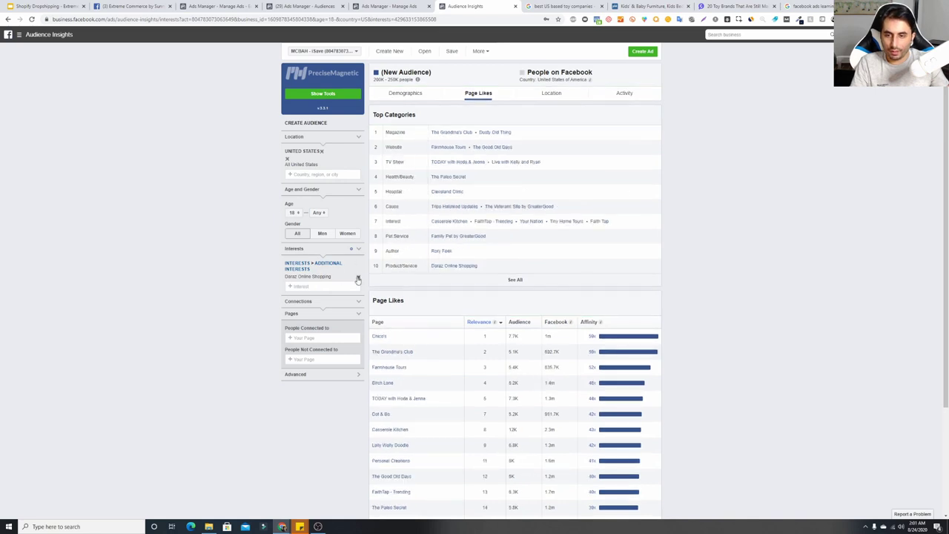
{"action": "left_click", "coordinate": [356, 277]}
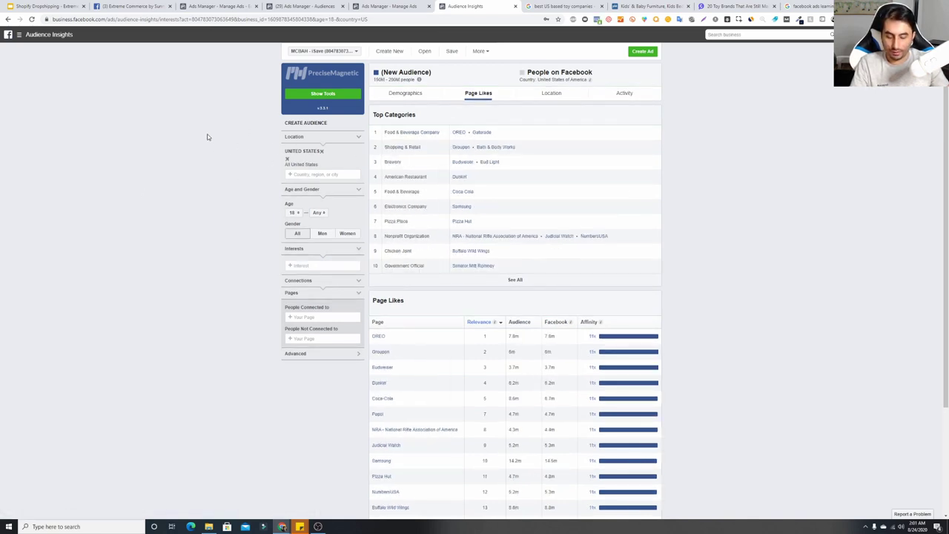
{"action": "left_click", "coordinate": [295, 265]}
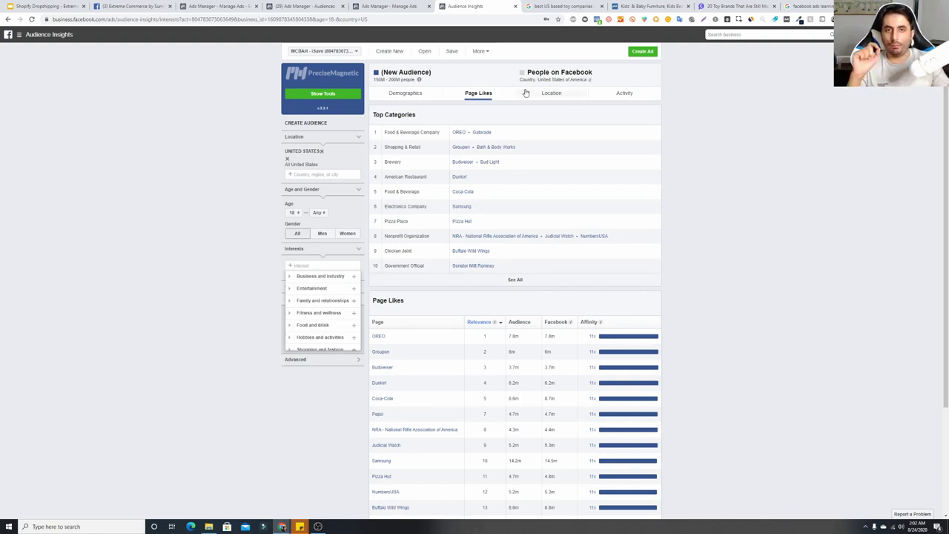
Review the open Google results for "best US based toy companies", highlighting the search phrase.
{"action": "left_click", "coordinate": [549, 6]}
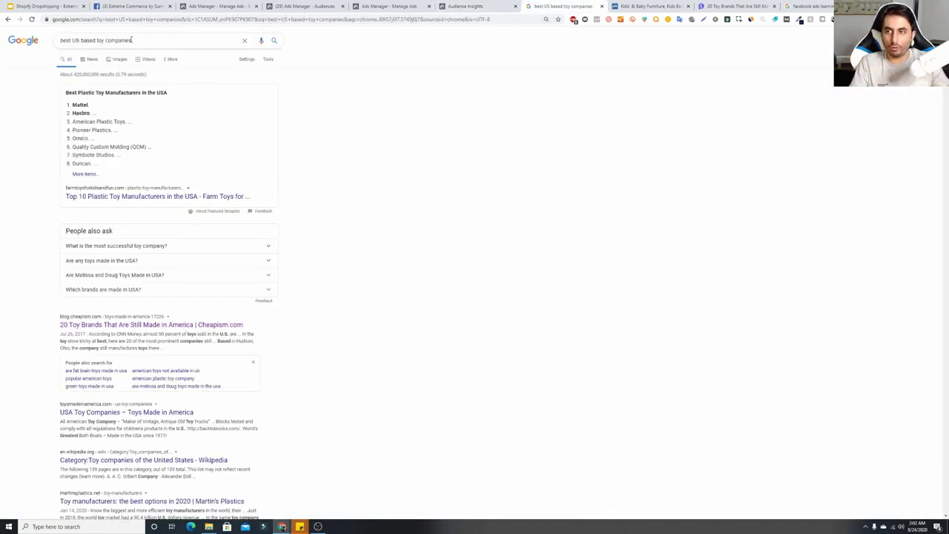
{"action": "left_click", "coordinate": [148, 40]}
{"action": "left_click_drag", "start_coordinate": [65, 40], "coordinate": [132, 42]}
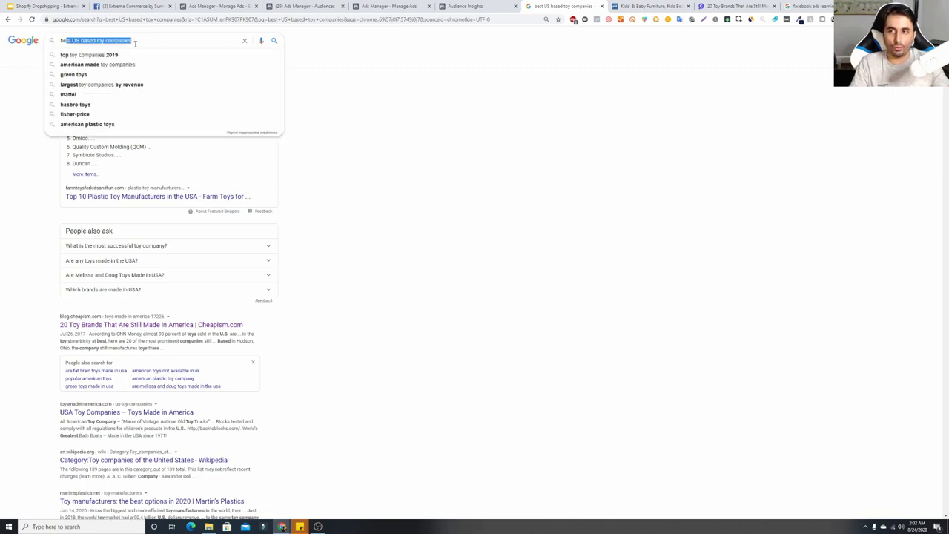
{"action": "left_click", "coordinate": [36, 178]}
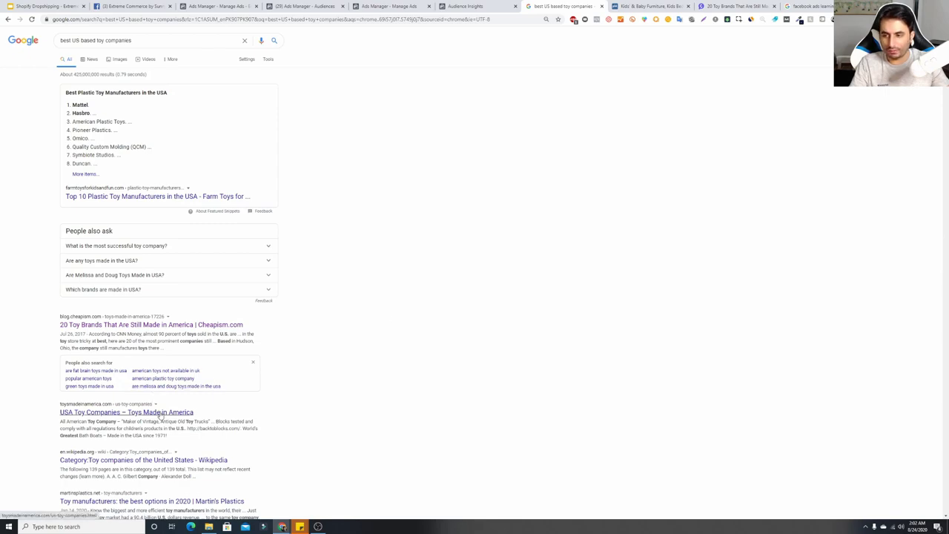
Dismiss the sign-up pop-up on the Pottery Barn Kids site and look through its home page.
{"action": "left_click", "coordinate": [638, 6]}
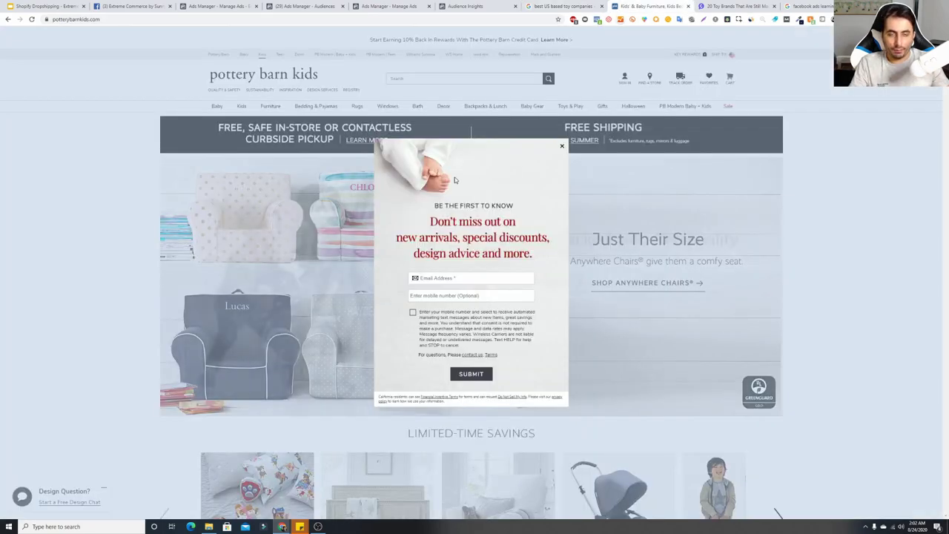
{"action": "left_click", "coordinate": [853, 110]}
{"action": "scroll", "coordinate": [931, 101], "scroll_direction": "down", "scroll_amount": 15}
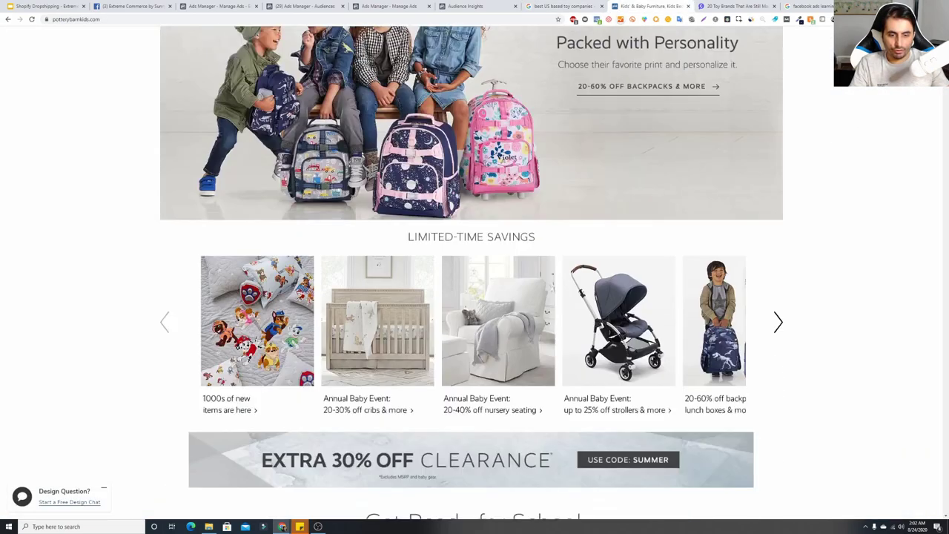
{"action": "scroll", "coordinate": [930, 101], "scroll_direction": "down", "scroll_amount": 15}
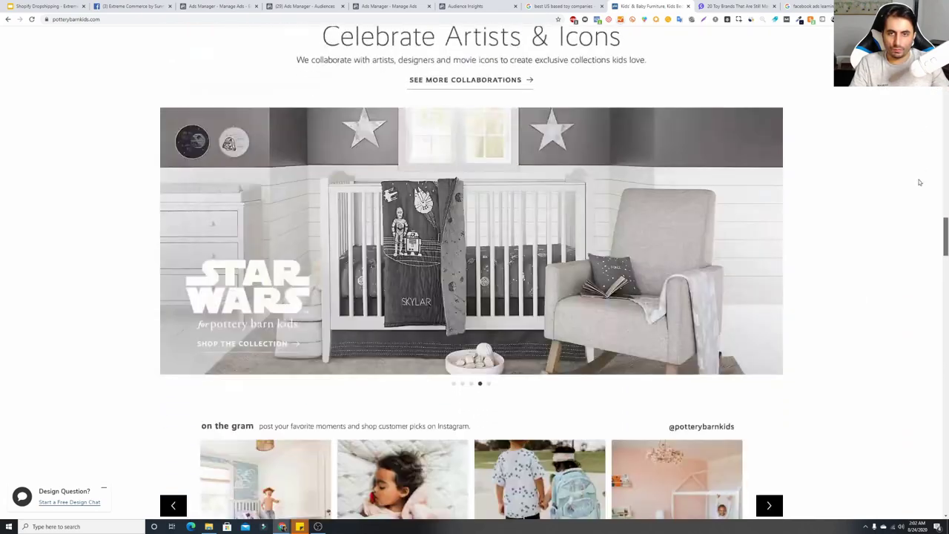
{"action": "scroll", "coordinate": [919, 178], "scroll_direction": "up", "scroll_amount": 15}
On the Cheapism toy brands article, close the newsletter pop-up and copy the brand name LITTLE TIKES.
{"action": "left_click", "coordinate": [729, 6]}
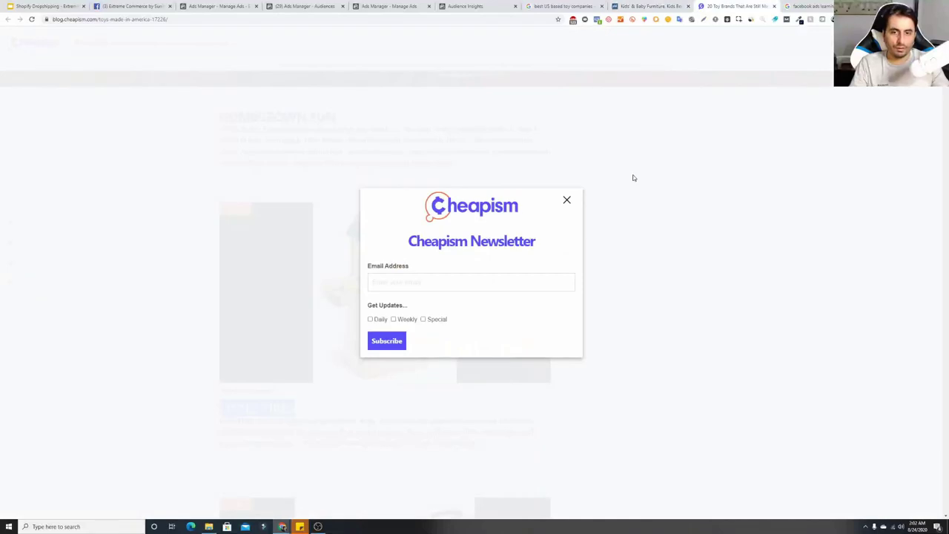
{"action": "left_click", "coordinate": [566, 201]}
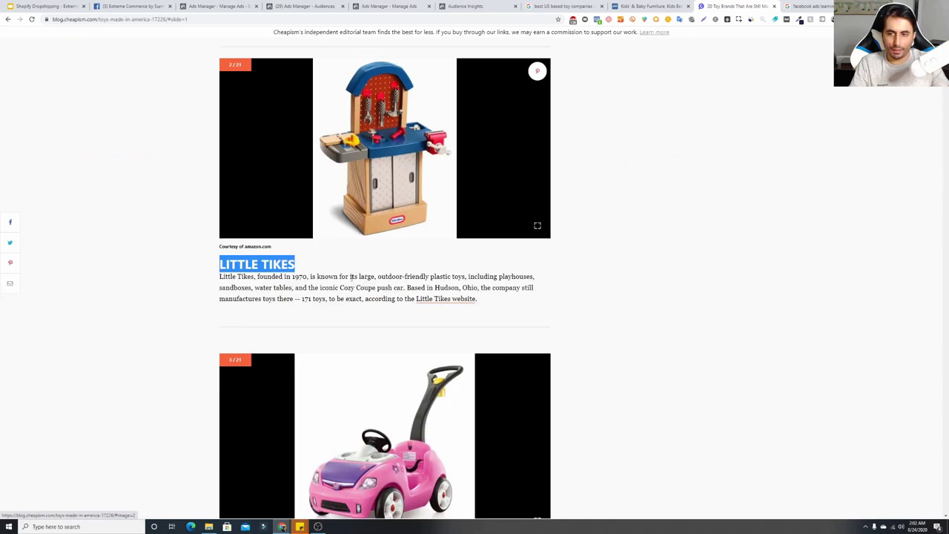
{"action": "left_click", "coordinate": [255, 269]}
{"action": "triple_click", "coordinate": [255, 269]}
{"action": "key", "text": "ctrl+c"}
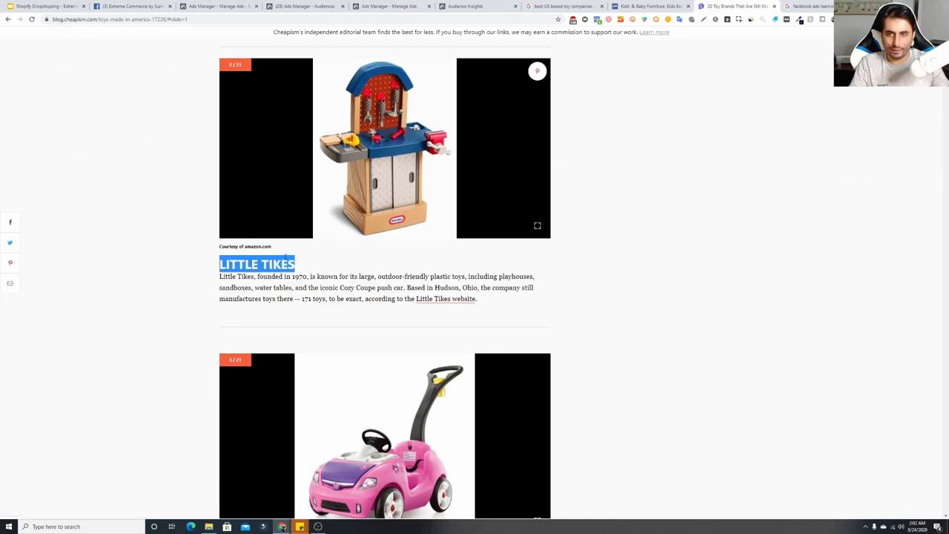
Add Little Tikes as an interest for the new audience in Audience Insights.
{"action": "left_click", "coordinate": [448, 4]}
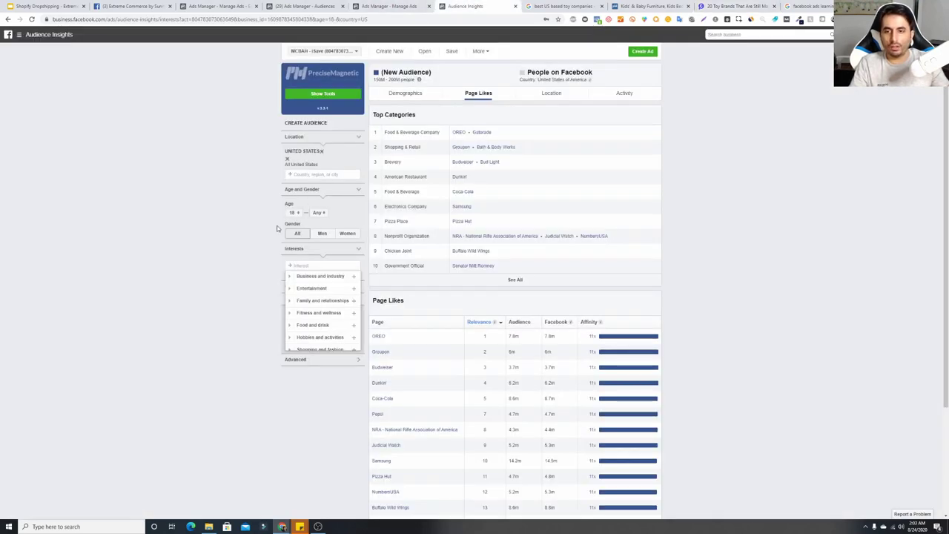
{"action": "key", "text": "ctrl+v"}
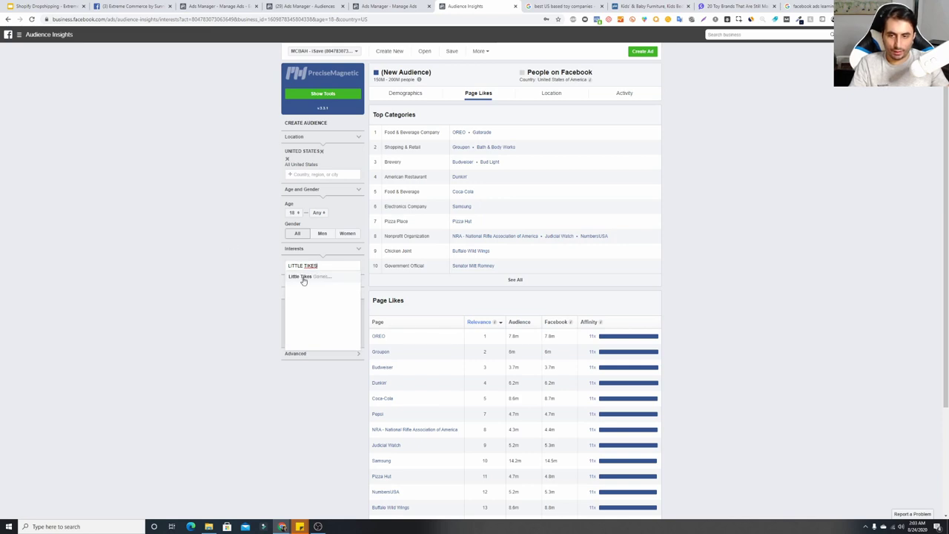
{"action": "left_click", "coordinate": [304, 278]}
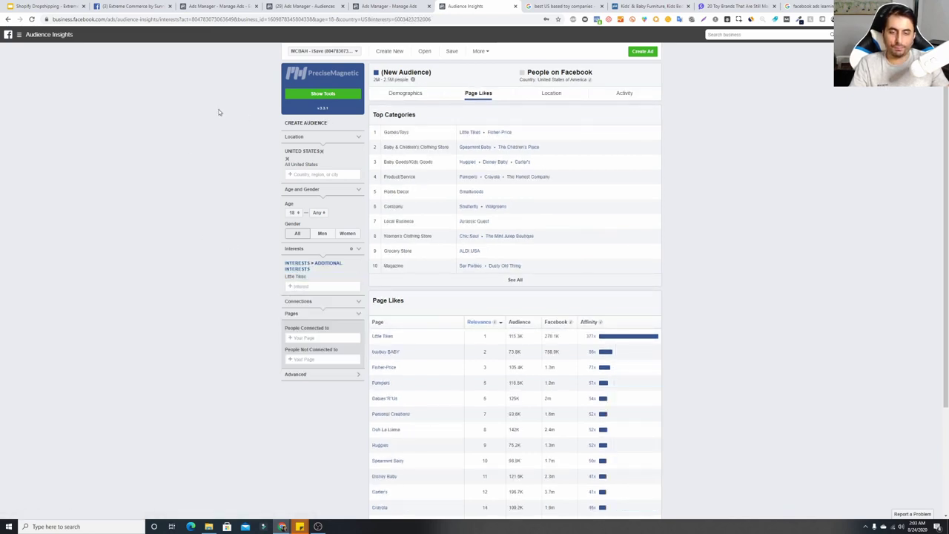
Add Toys "R" Us as a second interest for the new audience.
{"action": "scroll", "coordinate": [186, 271], "scroll_direction": "down", "scroll_amount": 1}
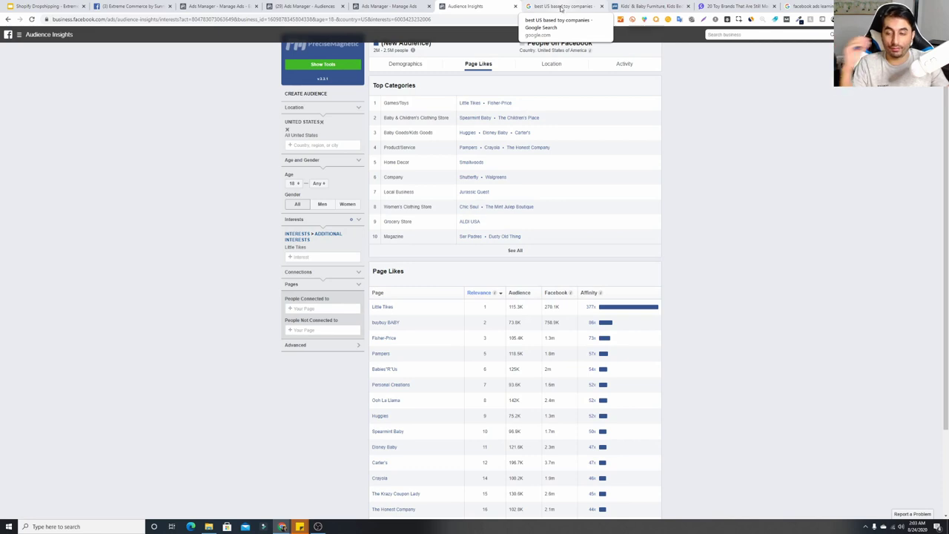
{"action": "left_click", "coordinate": [322, 257]}
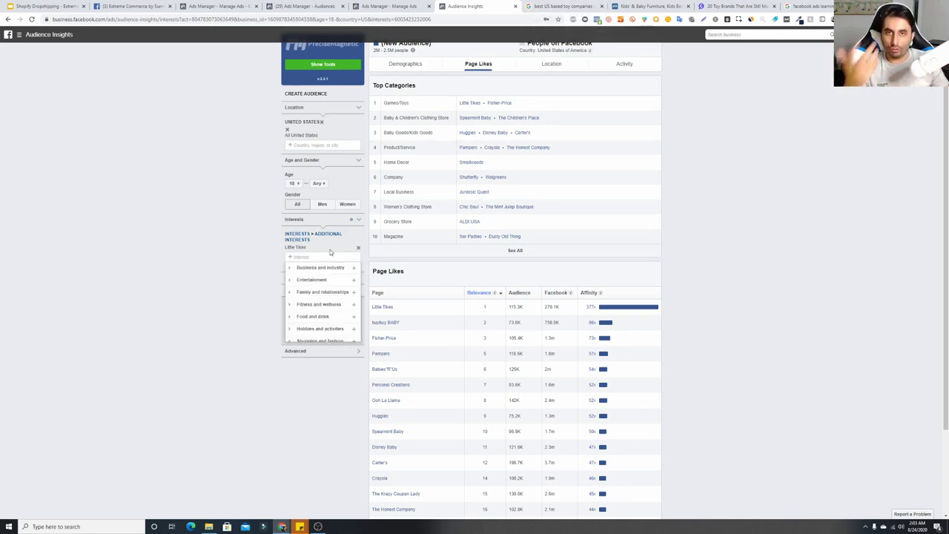
{"action": "type", "text": "f"}
{"action": "type", "text": "oys"}
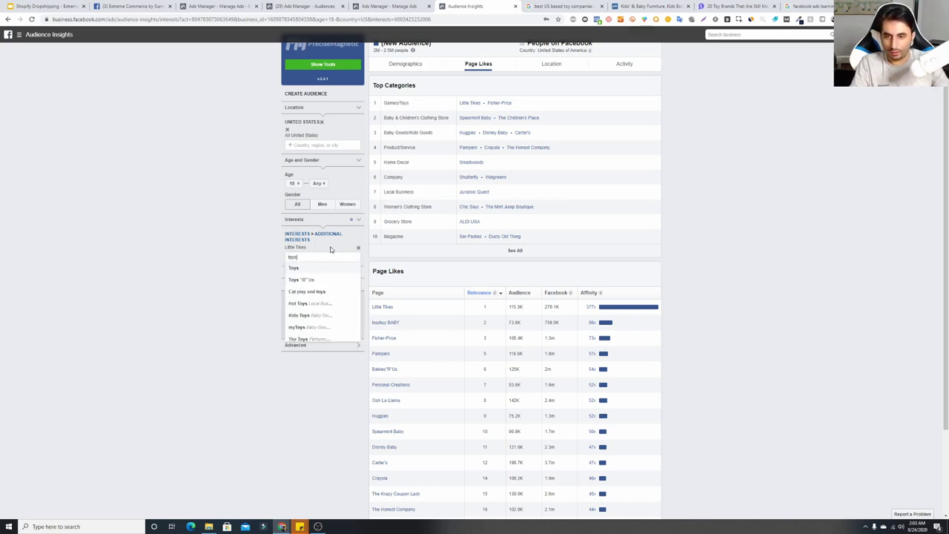
{"action": "left_click", "coordinate": [310, 282]}
{"action": "left_click", "coordinate": [190, 247]}
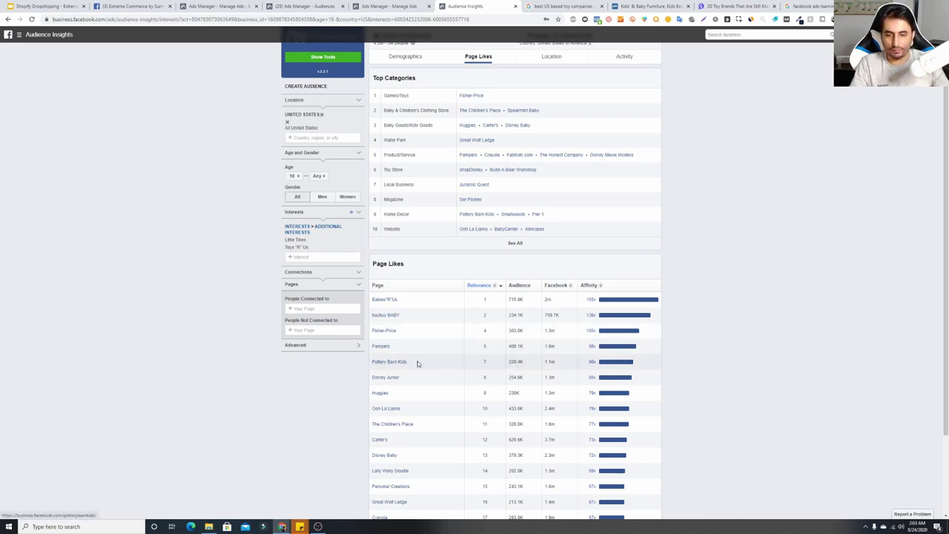
Highlight the Pottery Barn Kids entry in the Page Likes list, then clear the highlight.
{"action": "left_click_drag", "start_coordinate": [408, 364], "coordinate": [371, 363]}
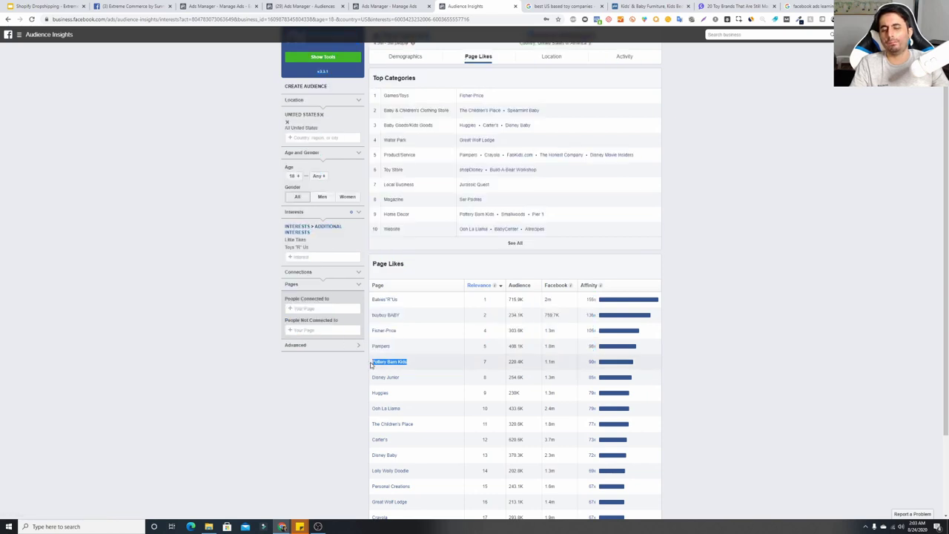
{"action": "left_click", "coordinate": [107, 205]}
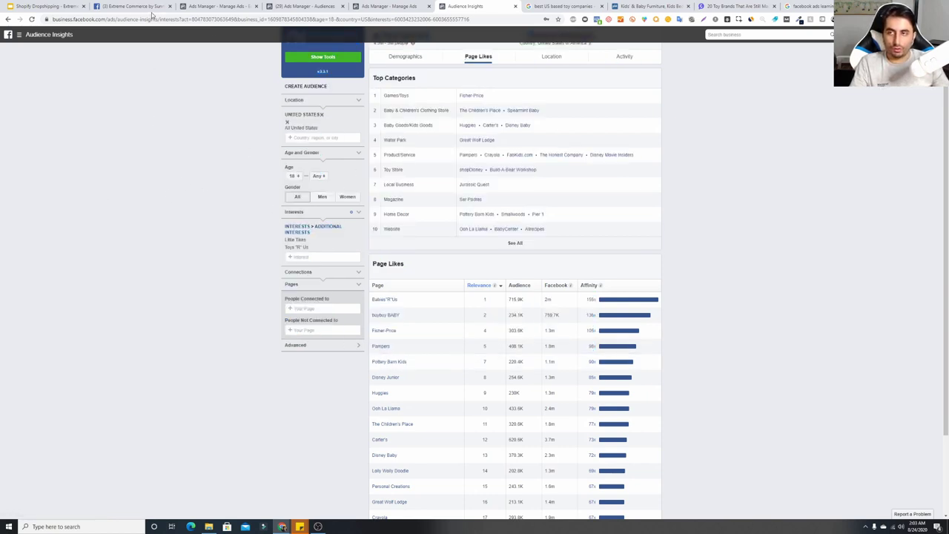
Return to the ad set being edited in Ads Manager and remove Parents (All) from its detailed targeting.
{"action": "left_click", "coordinate": [41, 6]}
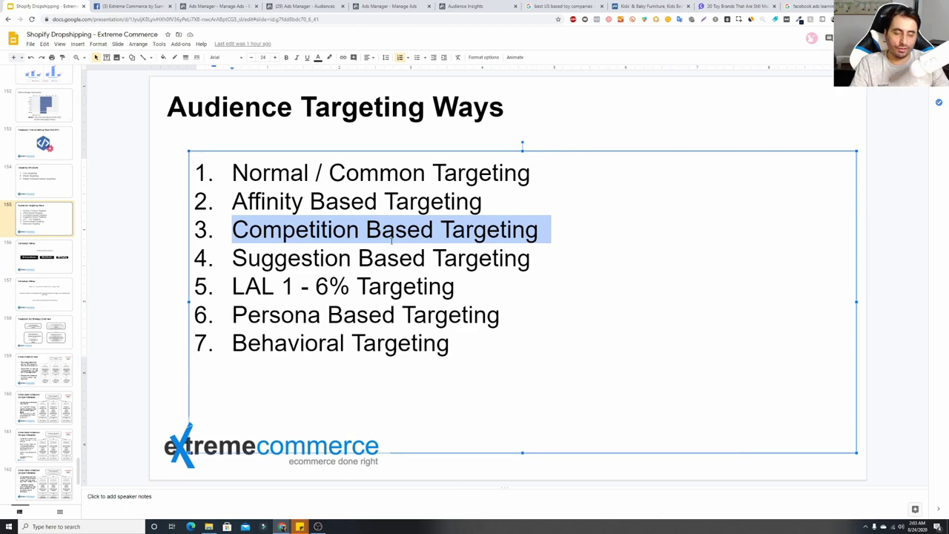
{"action": "left_click", "coordinate": [304, 6]}
{"action": "left_click", "coordinate": [219, 6]}
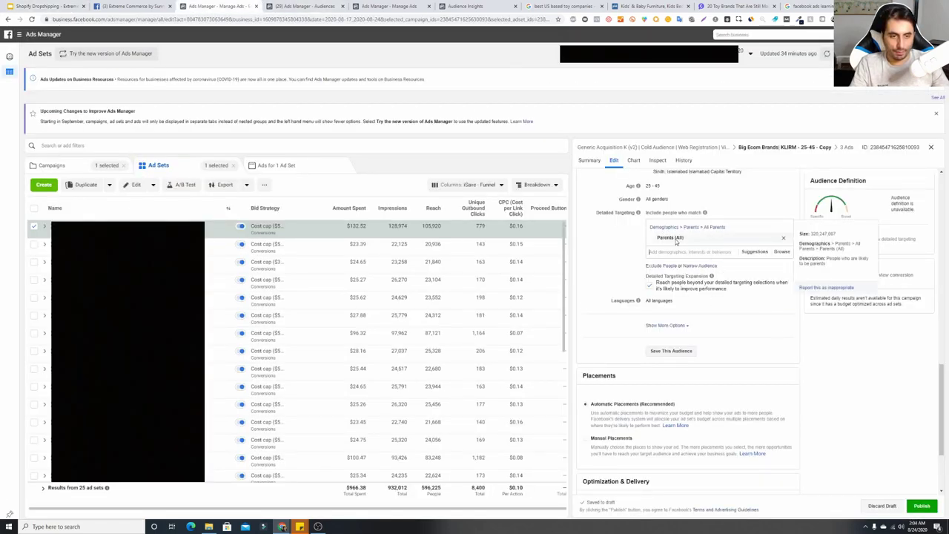
{"action": "left_click", "coordinate": [783, 227]}
Add the amazon interest to the ad set's detailed targeting and display the related targeting suggestions.
{"action": "left_click", "coordinate": [690, 224]}
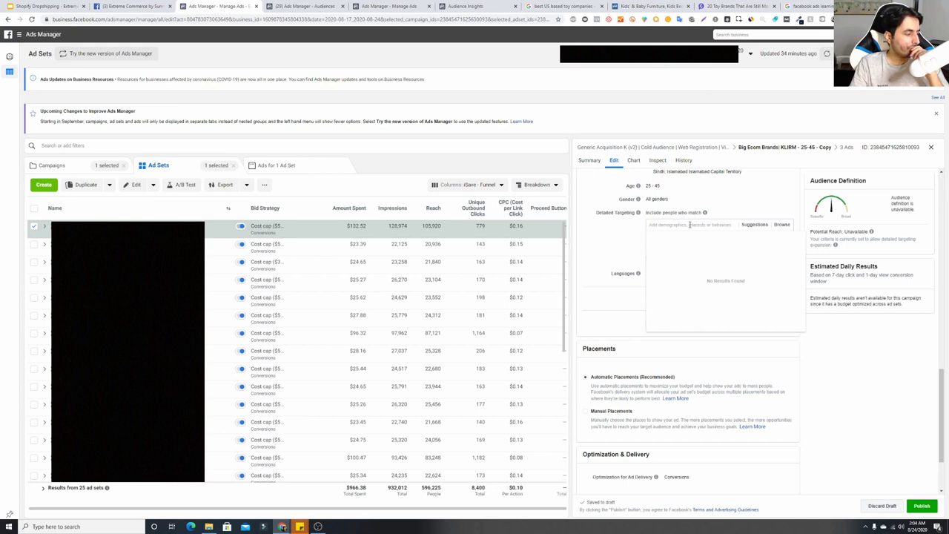
{"action": "type", "text": "amazon"}
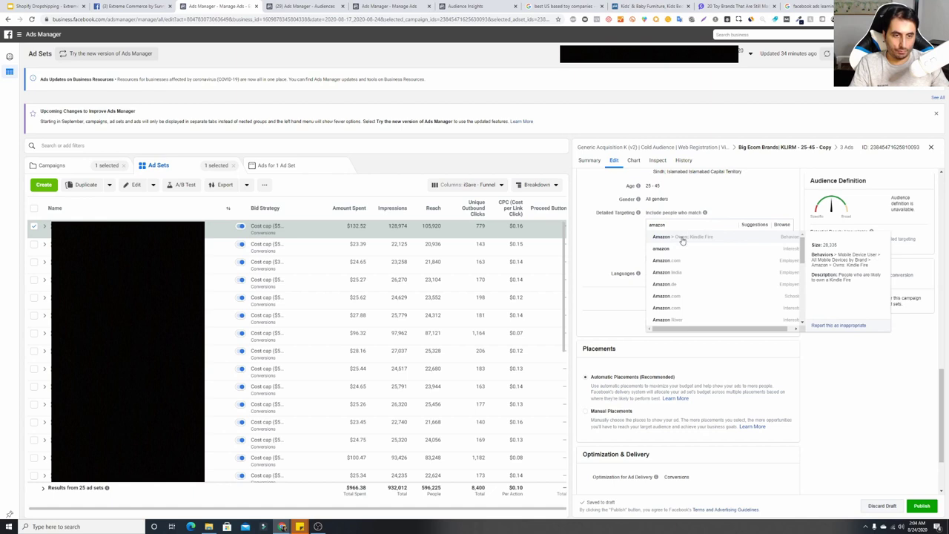
{"action": "left_click", "coordinate": [696, 252]}
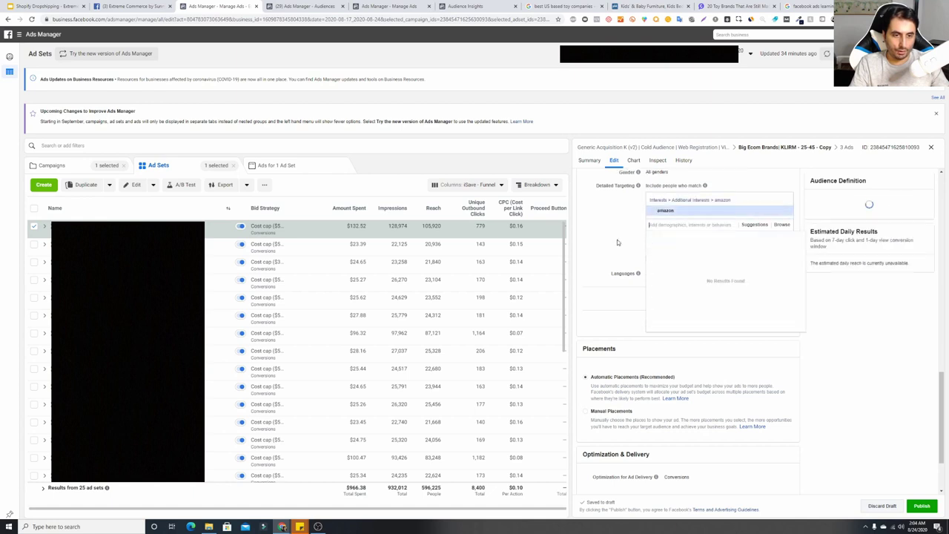
{"action": "left_click", "coordinate": [754, 224]}
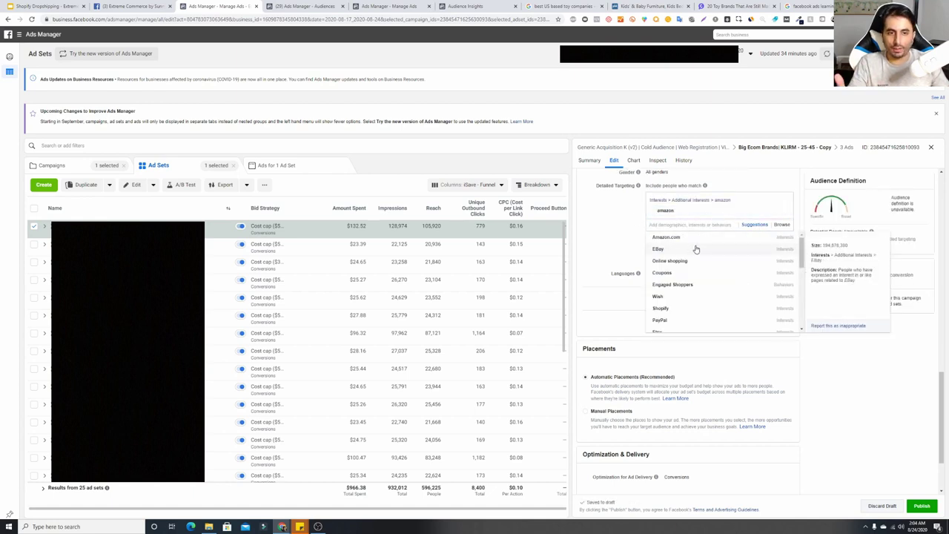
Add the suggested interests EBay, Ali Baba and Etsy to the ad set's detailed targeting, then review and close the remaining suggestions.
{"action": "left_click", "coordinate": [692, 248]}
{"action": "left_click", "coordinate": [746, 224]}
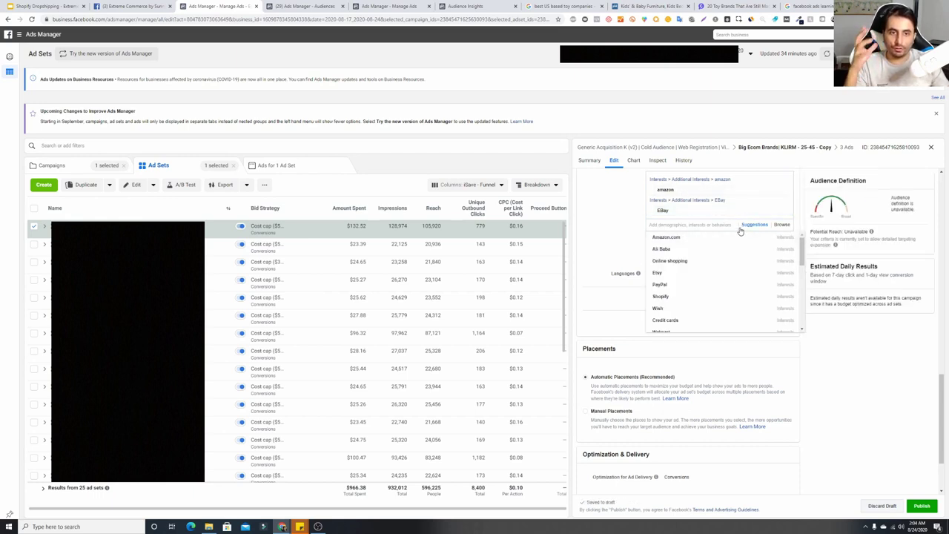
{"action": "left_click", "coordinate": [716, 250]}
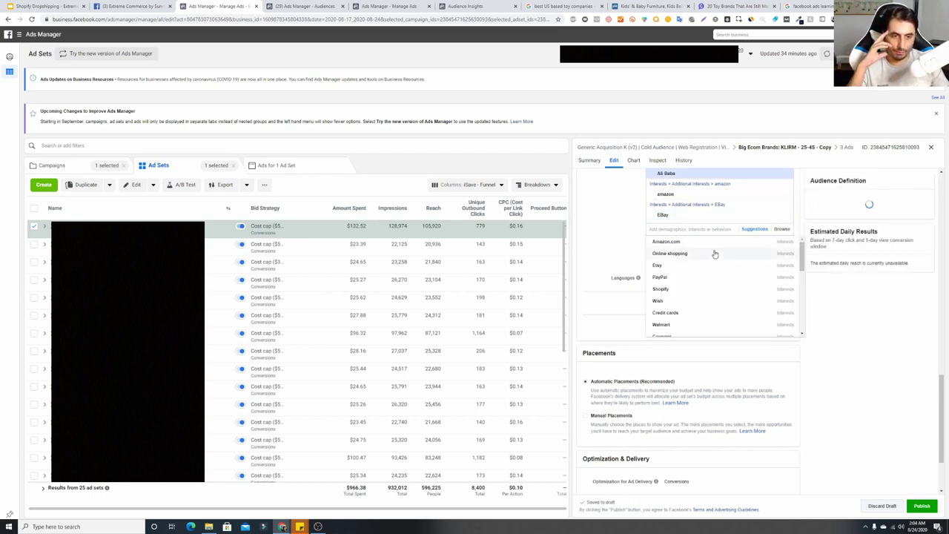
{"action": "left_click", "coordinate": [680, 277]}
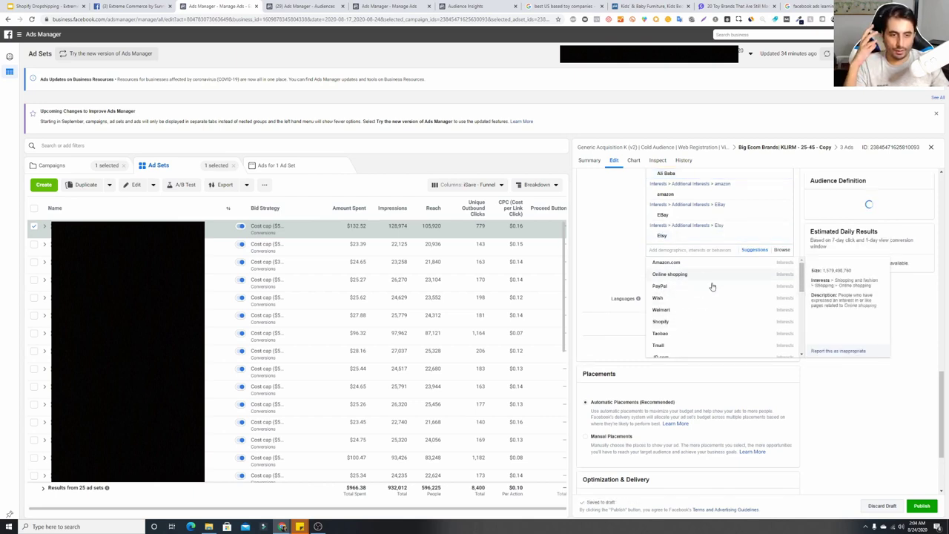
{"action": "scroll", "coordinate": [731, 297], "scroll_direction": "down", "scroll_amount": 1}
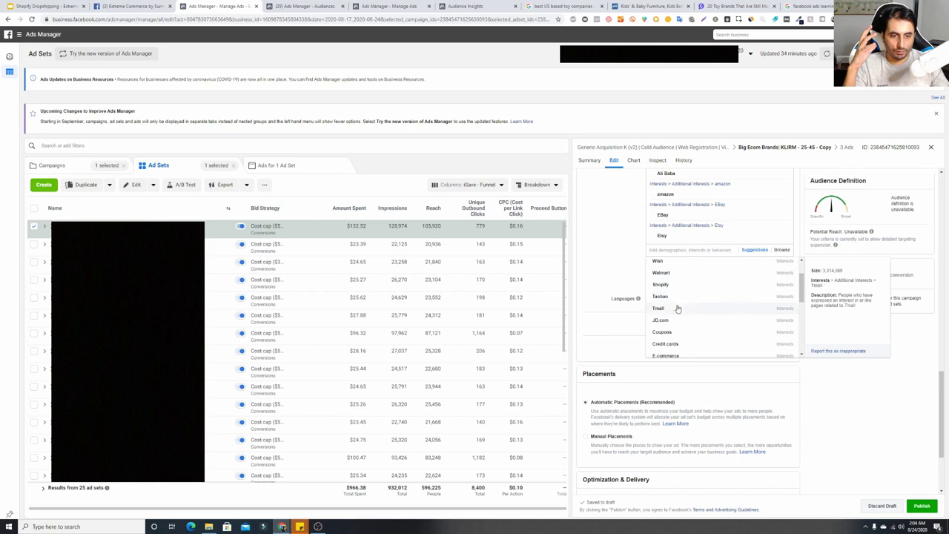
{"action": "left_click", "coordinate": [609, 246]}
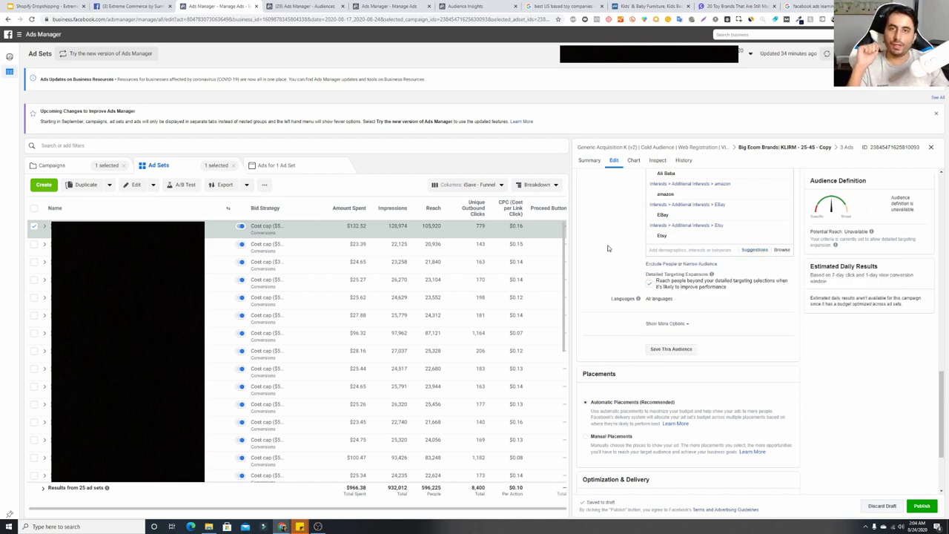
Remove the Etsy, EBay, amazon and Ali Baba interests from the ad set's detailed targeting.
{"action": "left_click", "coordinate": [784, 226]}
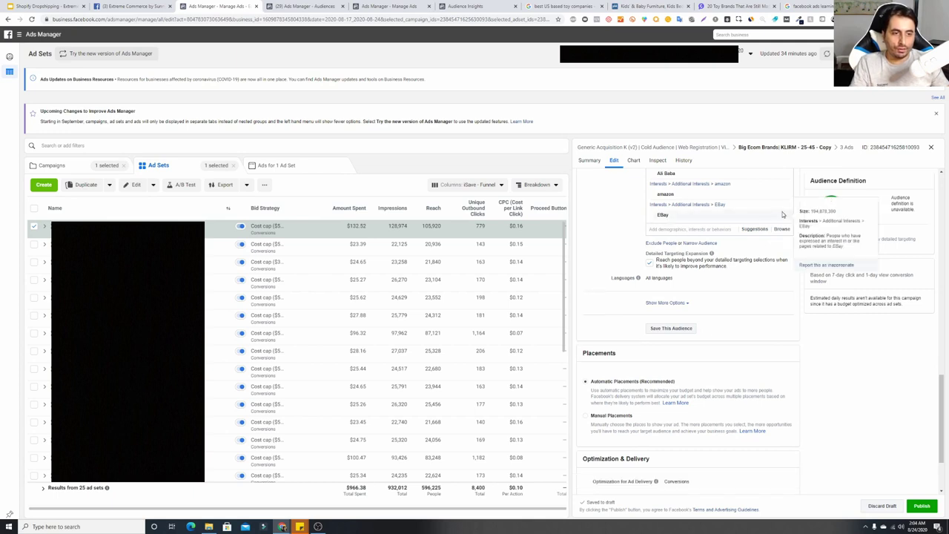
{"action": "left_click", "coordinate": [785, 204]}
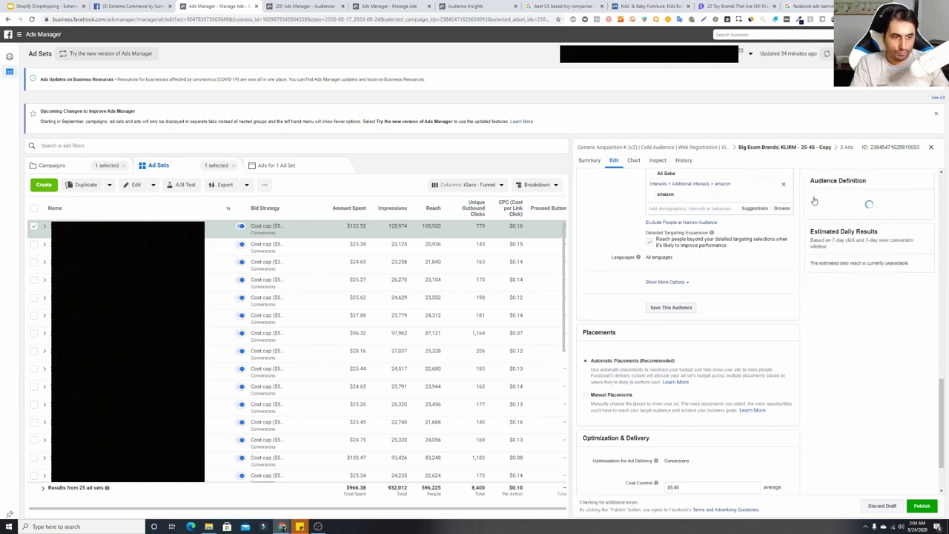
{"action": "left_click", "coordinate": [785, 184]}
{"action": "left_click_drag", "start_coordinate": [943, 393], "coordinate": [944, 346]}
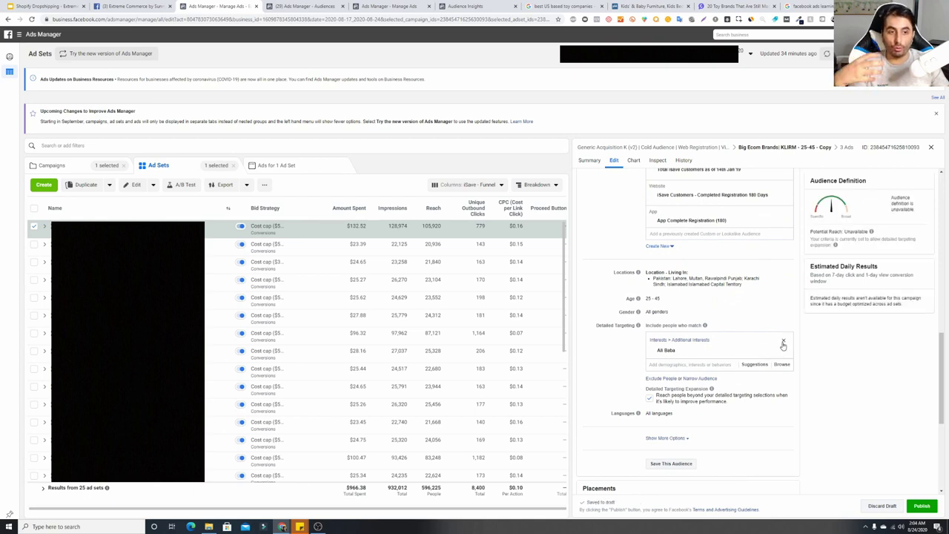
{"action": "left_click", "coordinate": [783, 343]}
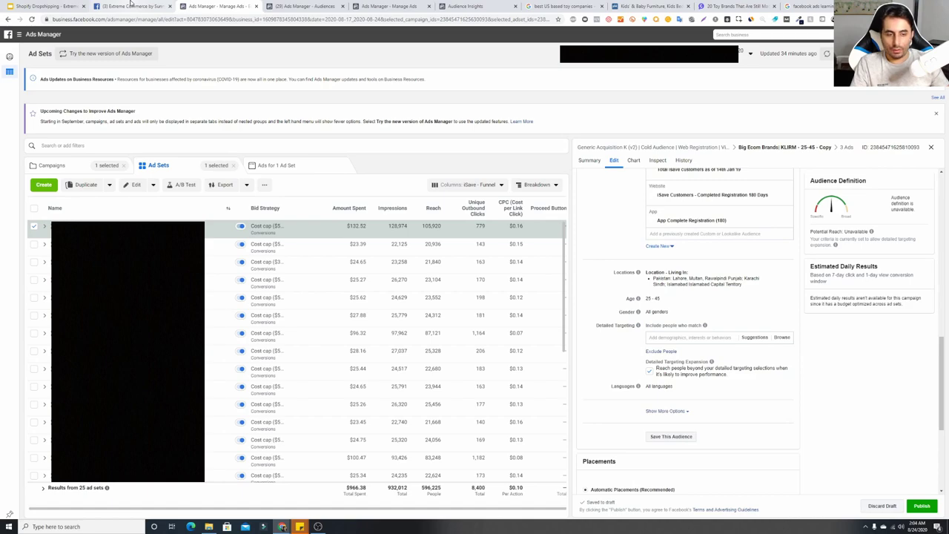
Switch to the Google Slides presentation and highlight the LAL 1 - 6% Targeting line on the Audience Targeting Ways slide.
{"action": "left_click", "coordinate": [130, 5]}
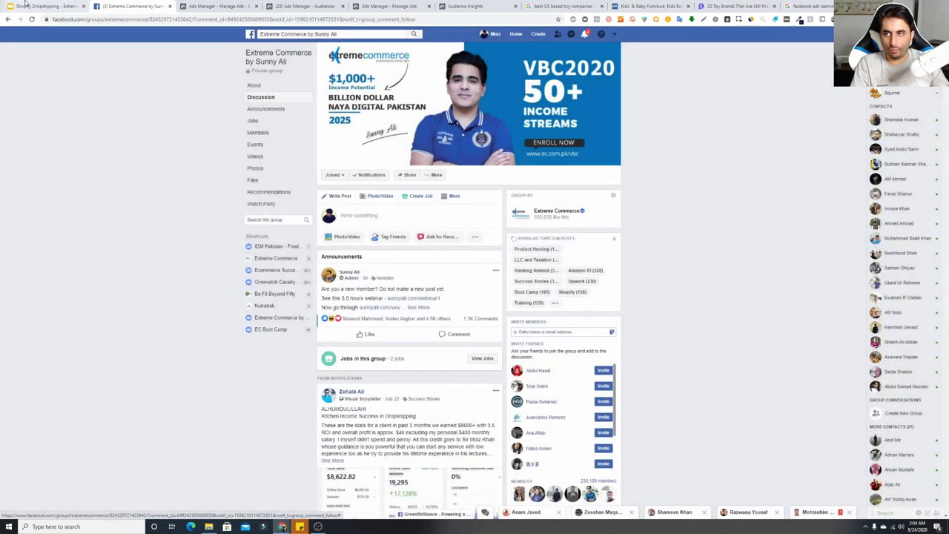
{"action": "left_click", "coordinate": [44, 6]}
{"action": "double_click", "coordinate": [342, 271]}
{"action": "left_click_drag", "start_coordinate": [315, 286], "coordinate": [329, 286]}
{"action": "triple_click", "coordinate": [323, 286]}
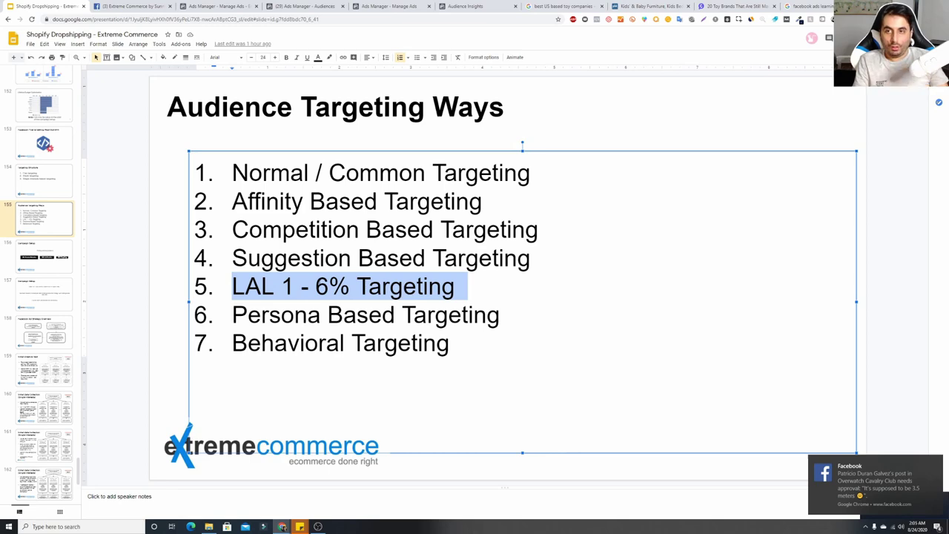
Look over the ad set and the Audiences list in Ads Manager, then show the Facebook ads learning phase image in Google Images.
{"action": "key", "text": "ctrl+3"}
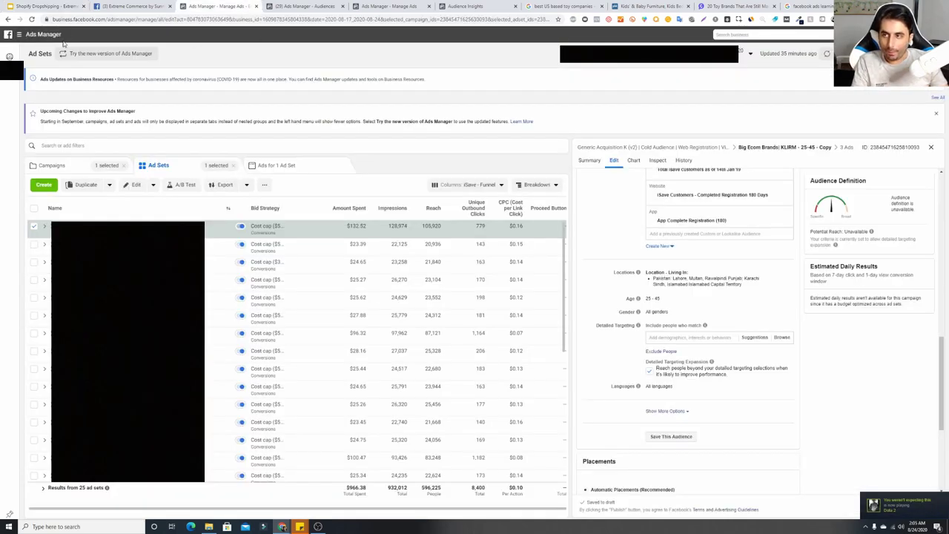
{"action": "left_click", "coordinate": [304, 6]}
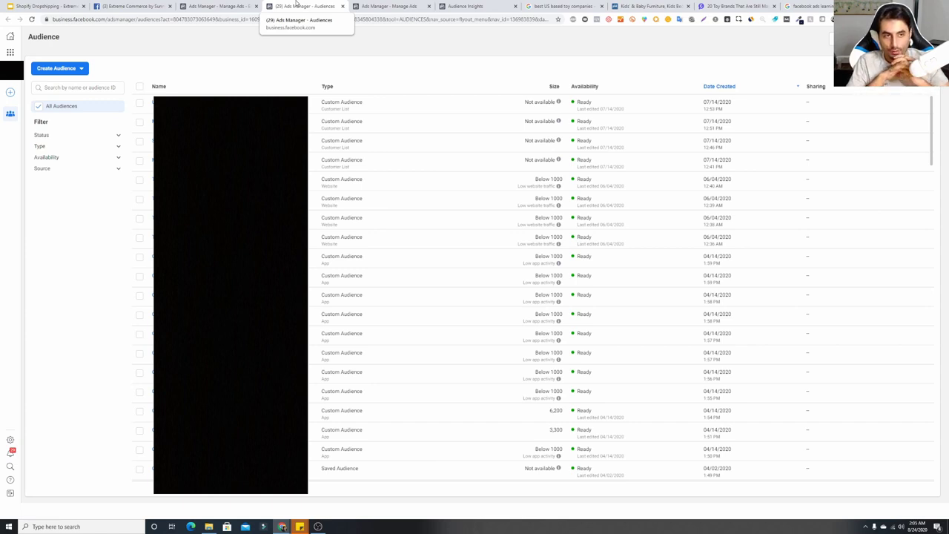
{"action": "left_click", "coordinate": [802, 6]}
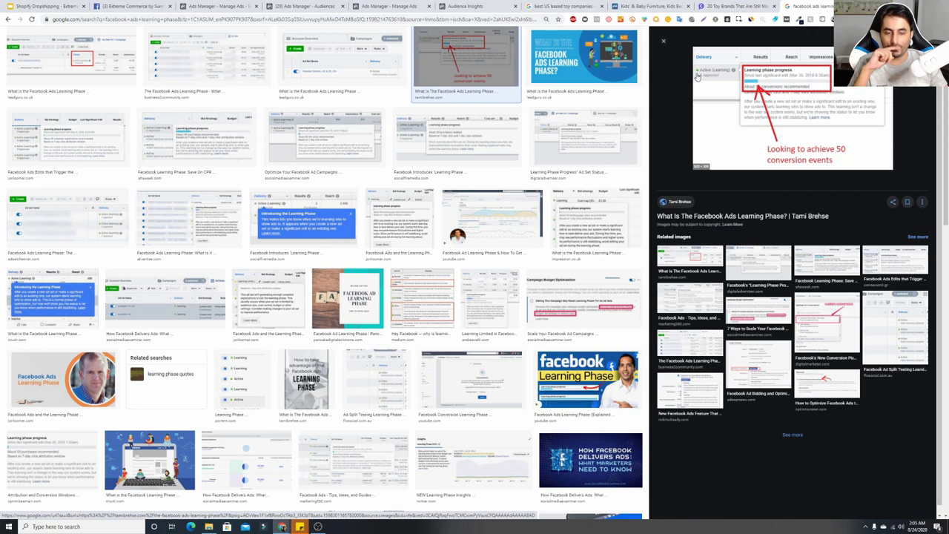
Search Google Images for "facebook conversion event" in a new browser tab and enlarge the Facebook Custom Conversions beginner's guide image.
{"action": "key", "text": "ctrl+t"}
{"action": "type", "text": "facebook conversion even"}
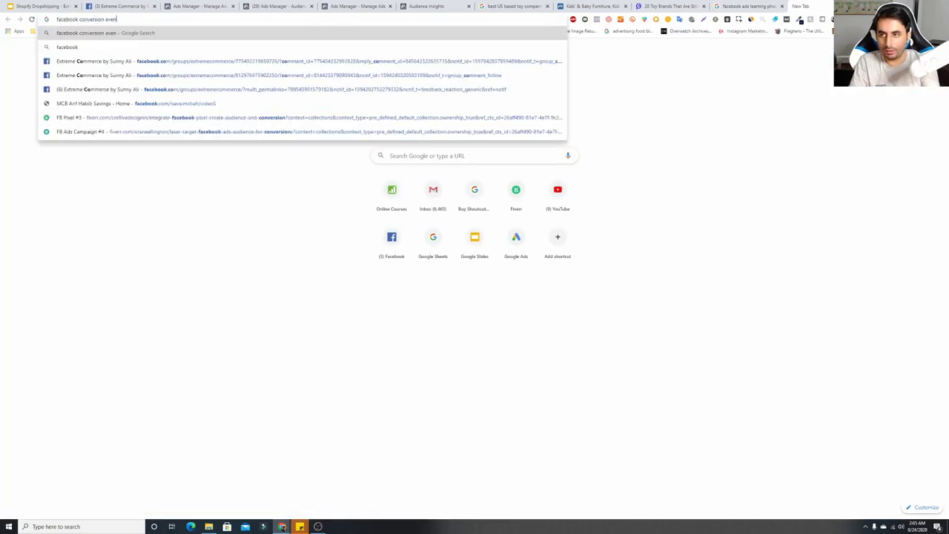
{"action": "type", "text": "t"}
{"action": "key", "text": "Return"}
{"action": "left_click", "coordinate": [118, 62]}
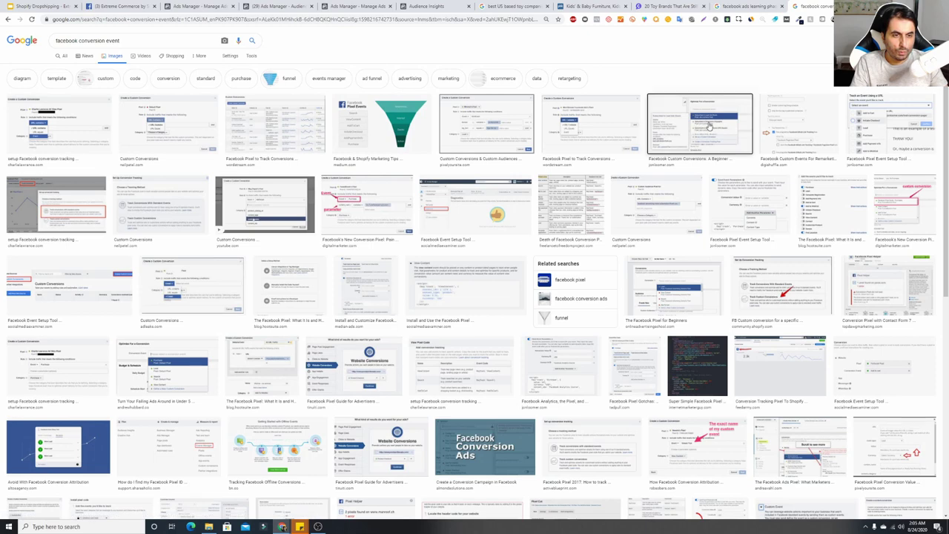
{"action": "left_click", "coordinate": [710, 127]}
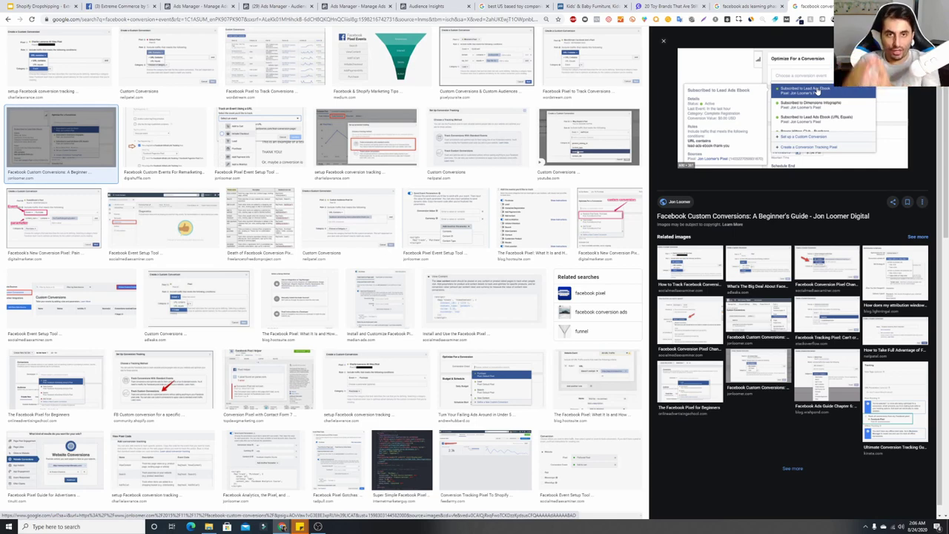
Revisit the learning phase image, then go to the Audiences page in Ads Manager and start a website custom audience.
{"action": "left_click", "coordinate": [746, 6]}
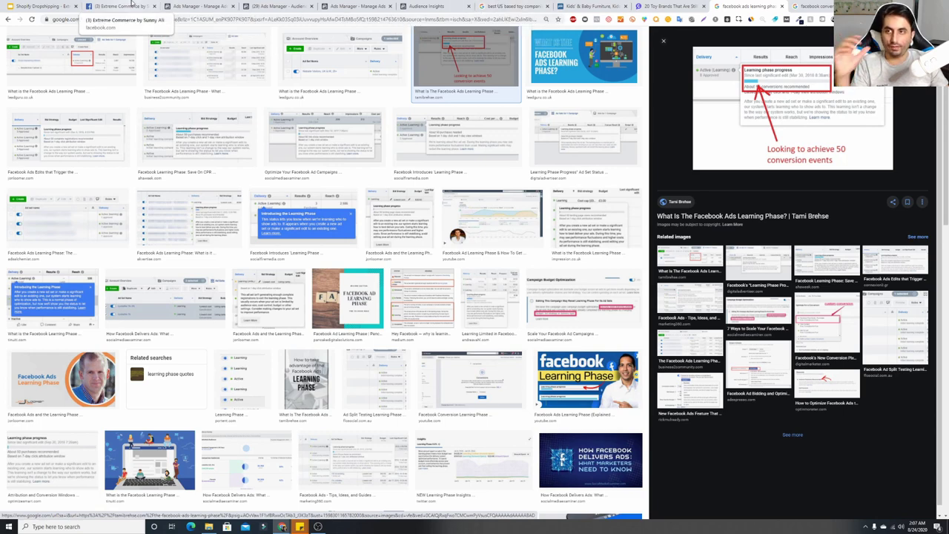
{"action": "left_click", "coordinate": [245, 6]}
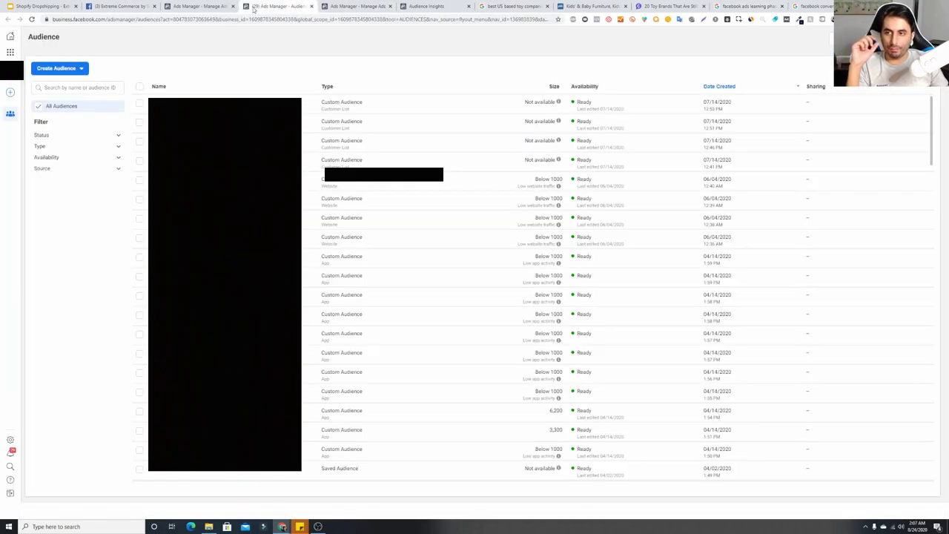
{"action": "left_click", "coordinate": [59, 69]}
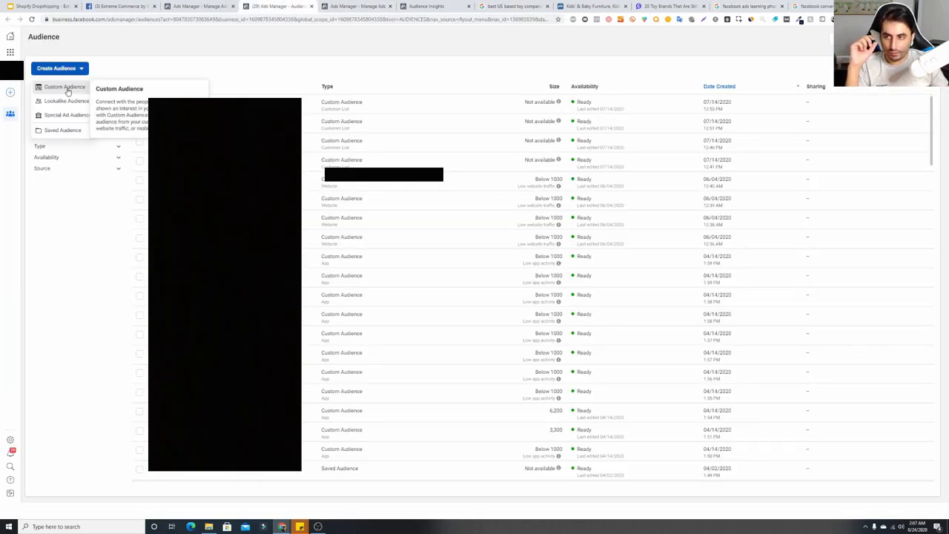
{"action": "left_click", "coordinate": [67, 86]}
{"action": "key", "text": "Escape"}
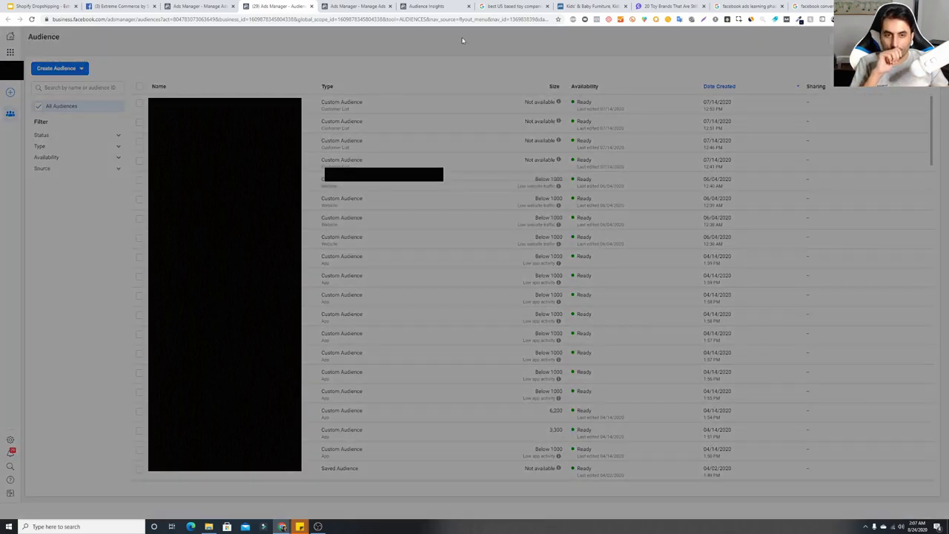
{"action": "left_click", "coordinate": [418, 254]}
Set the website custom audience's inclusion criterion to People who visited specific web pages.
{"action": "left_click", "coordinate": [376, 196]}
{"action": "left_click", "coordinate": [376, 196]}
{"action": "left_click", "coordinate": [376, 197]}
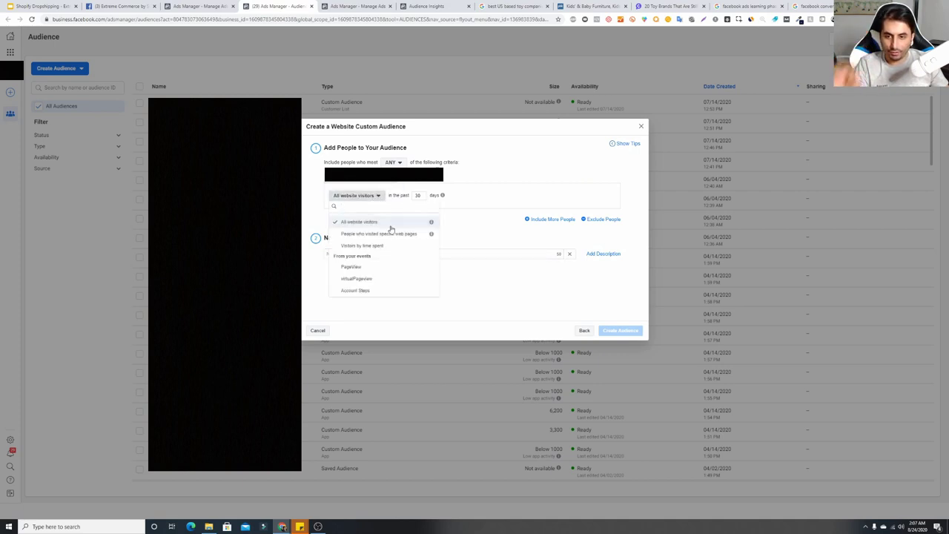
{"action": "left_click", "coordinate": [397, 235]}
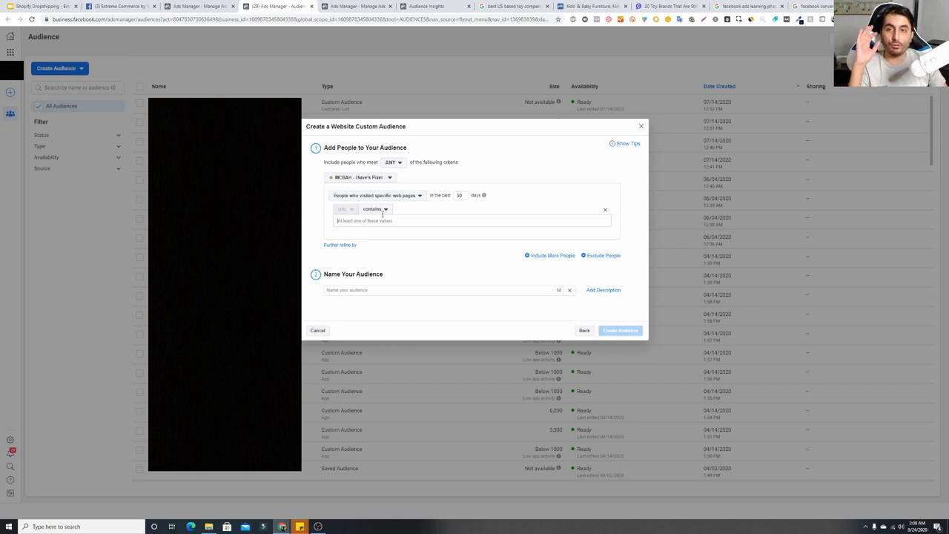
Return to the ad set being edited and view the saved audiences available in its Audience section, then close the list.
{"action": "left_click", "coordinate": [213, 6]}
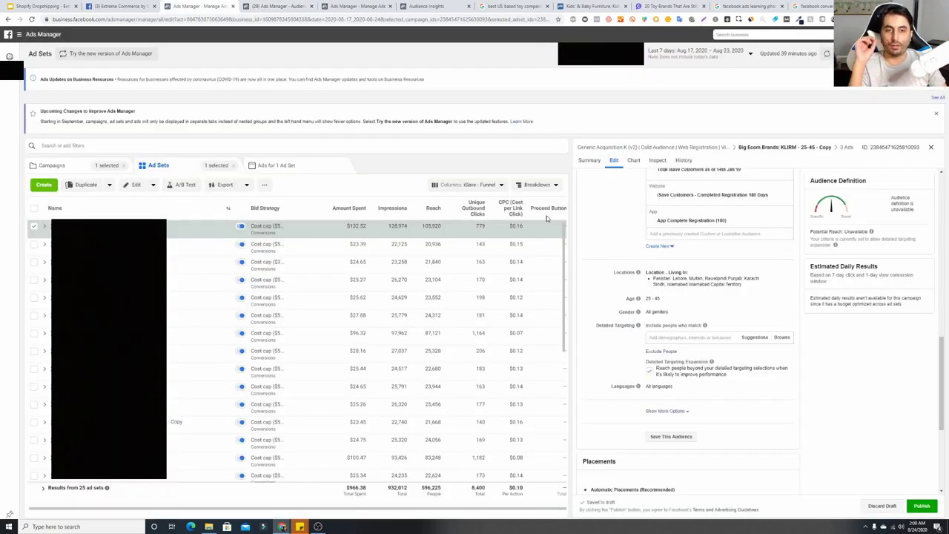
{"action": "scroll", "coordinate": [947, 326], "scroll_direction": "up", "scroll_amount": 2}
{"action": "scroll", "coordinate": [947, 327], "scroll_direction": "down", "scroll_amount": 2}
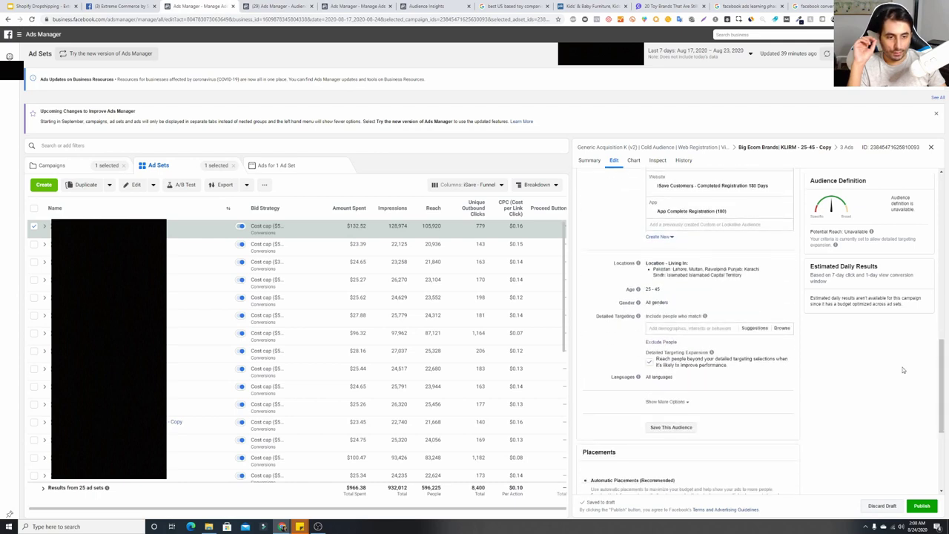
{"action": "scroll", "coordinate": [942, 361], "scroll_direction": "up", "scroll_amount": 2}
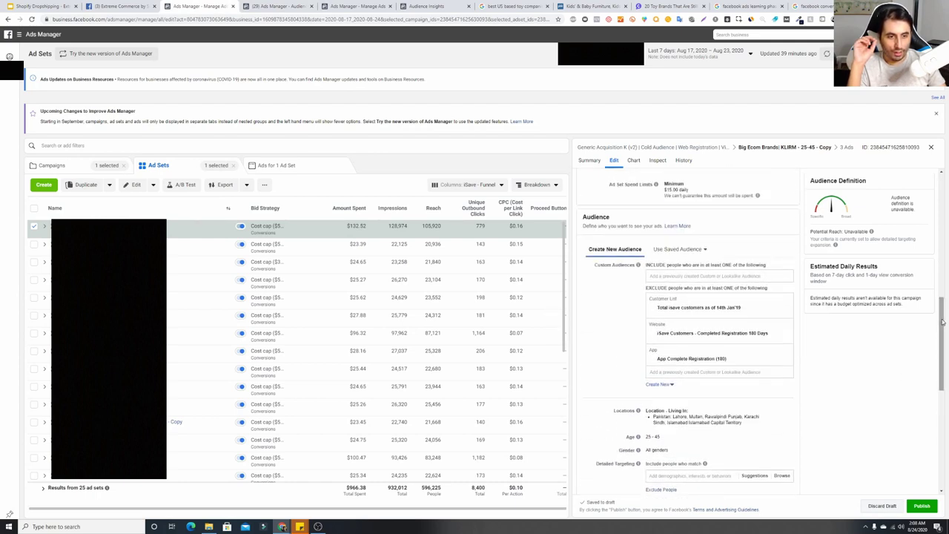
{"action": "left_click", "coordinate": [675, 250]}
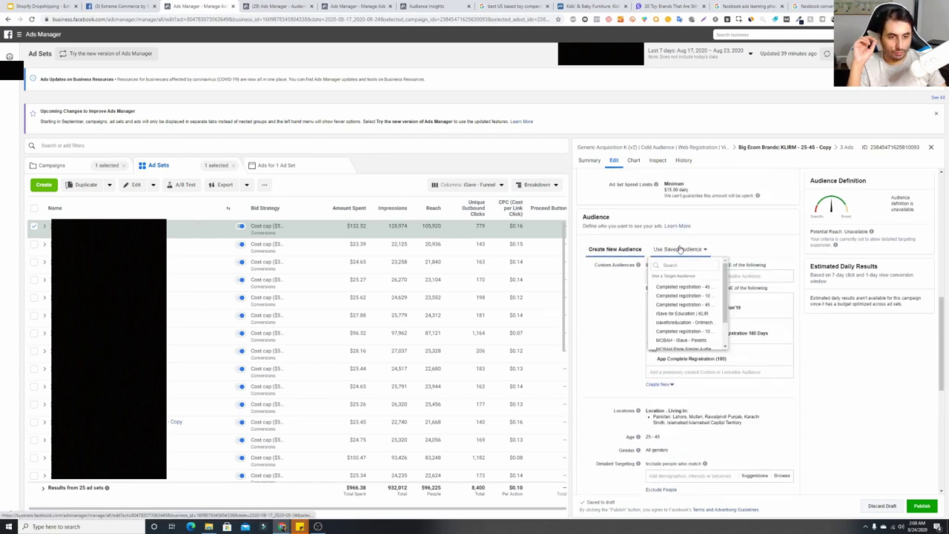
{"action": "left_click", "coordinate": [588, 299]}
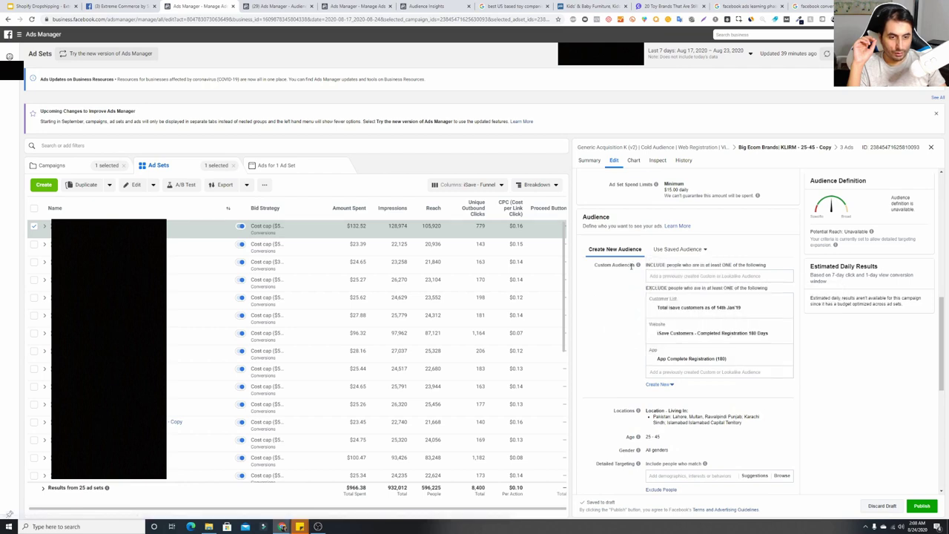
Browse the custom and lookalike audiences available for inclusion in the ad set down to the PK lookalike percentage ranges, then close the list.
{"action": "left_click", "coordinate": [674, 276]}
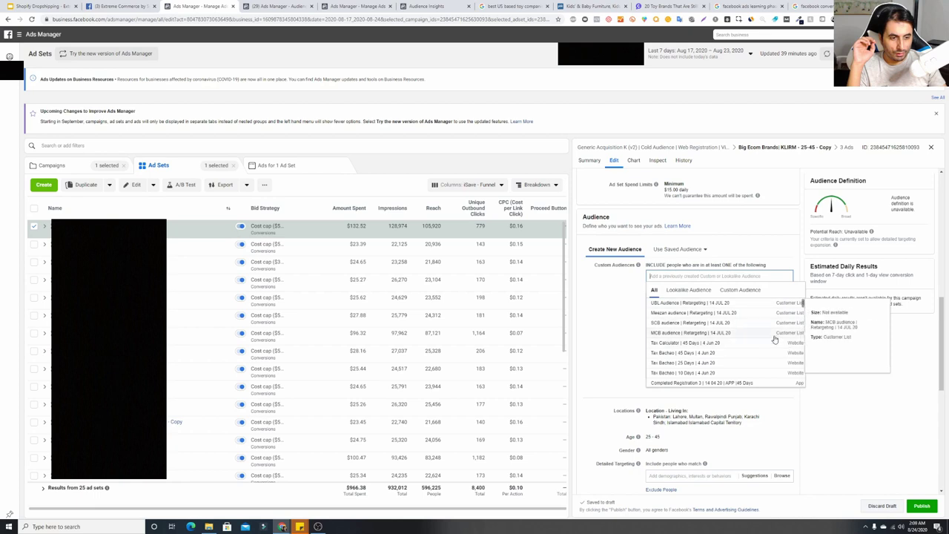
{"action": "left_click_drag", "start_coordinate": [805, 310], "coordinate": [802, 335]}
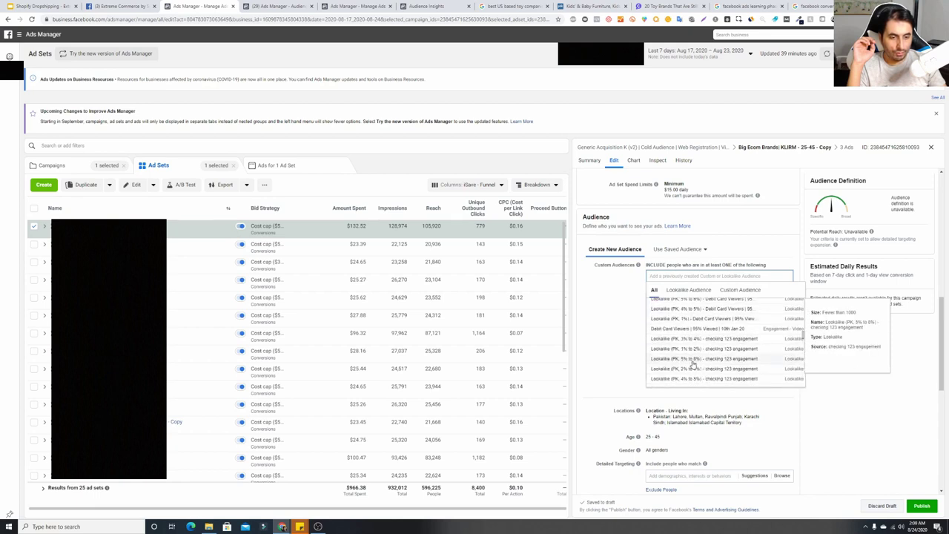
{"action": "left_click", "coordinate": [587, 327]}
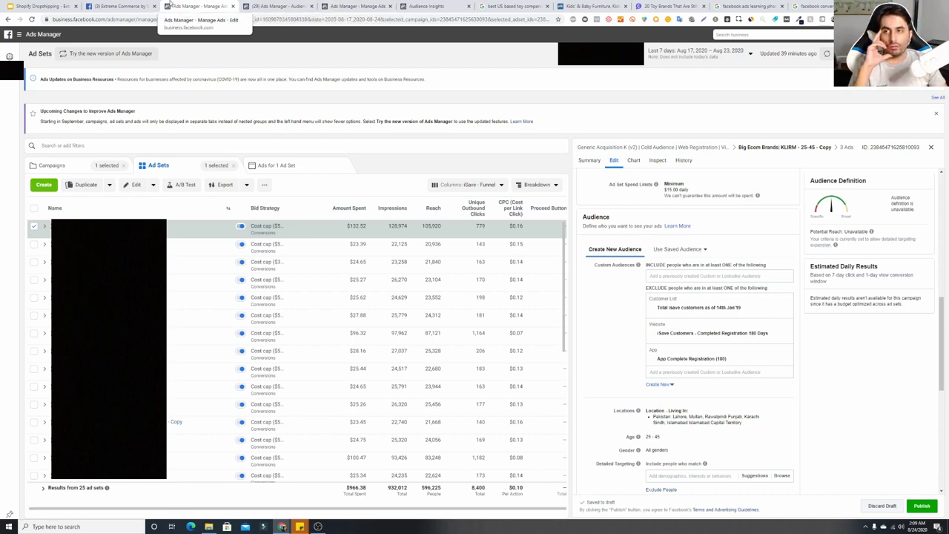
Return to the Audience Targeting Ways slide in Google Slides and highlight the Persona Based Targeting line.
{"action": "left_click", "coordinate": [39, 5]}
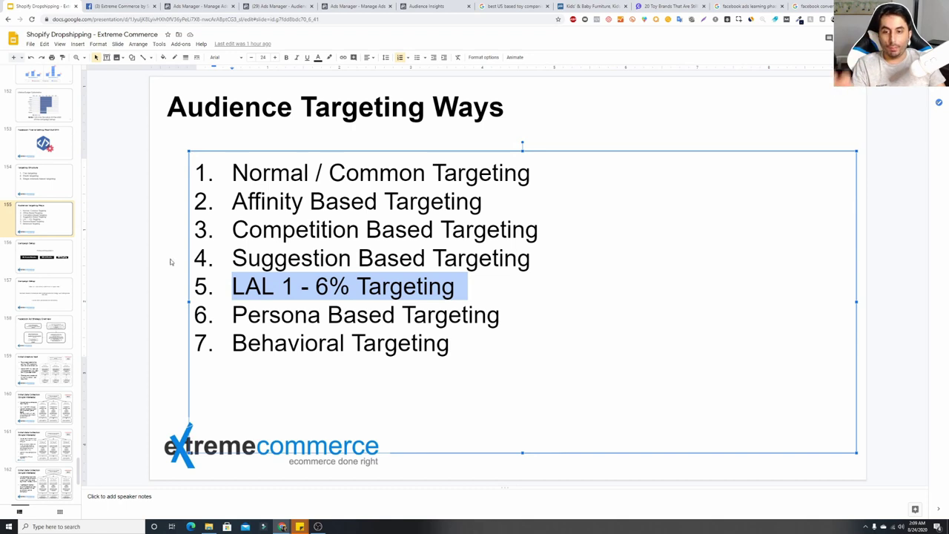
{"action": "triple_click", "coordinate": [359, 313]}
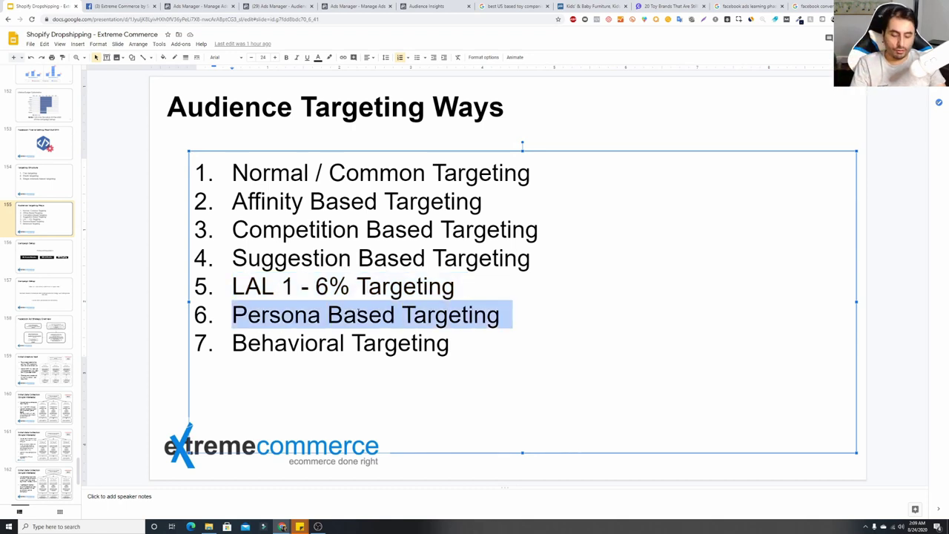